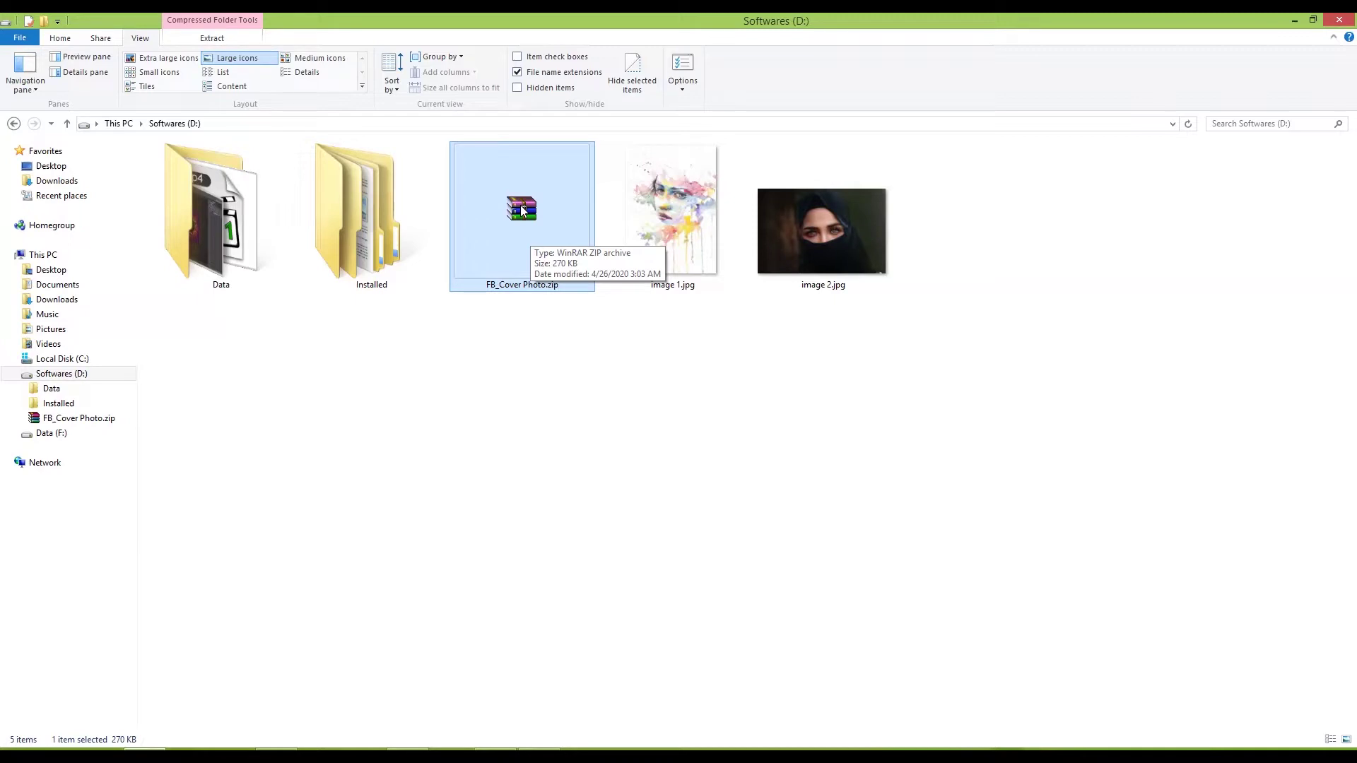
Step: Extract the FB_Cover Photo folder from FB_Cover Photo.zip onto drive D and close the archive
{"action": "double_click", "coordinate": [523, 285]}
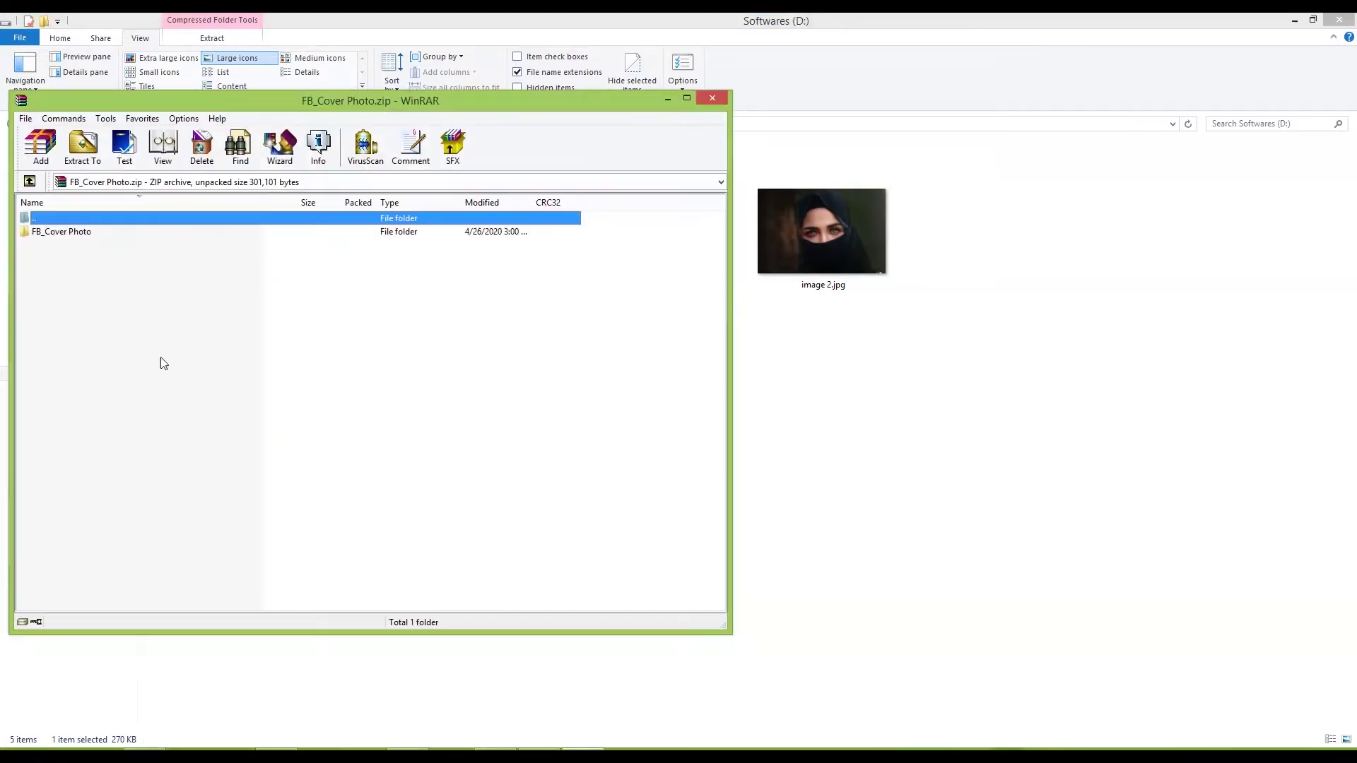
{"action": "left_click_drag", "start_coordinate": [75, 235], "coordinate": [894, 385]}
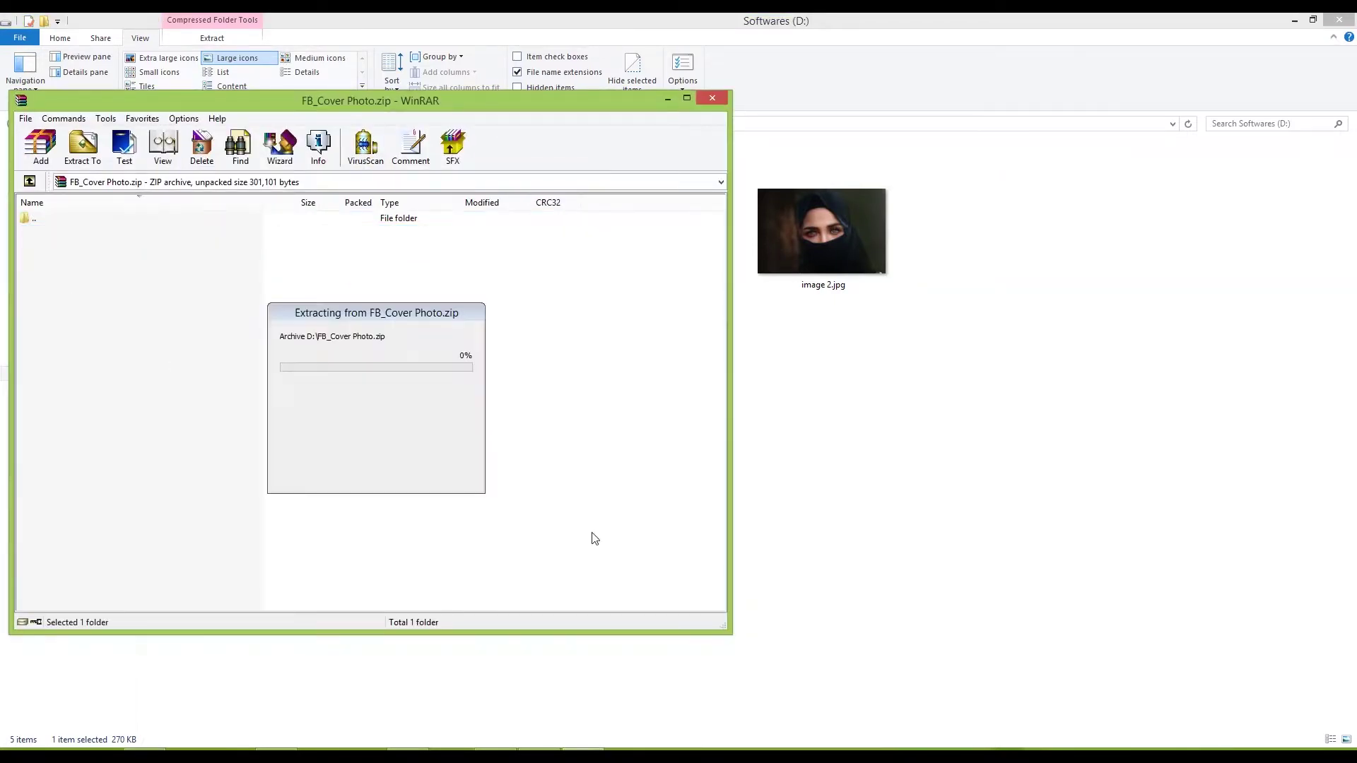
{"action": "left_click", "coordinate": [584, 749]}
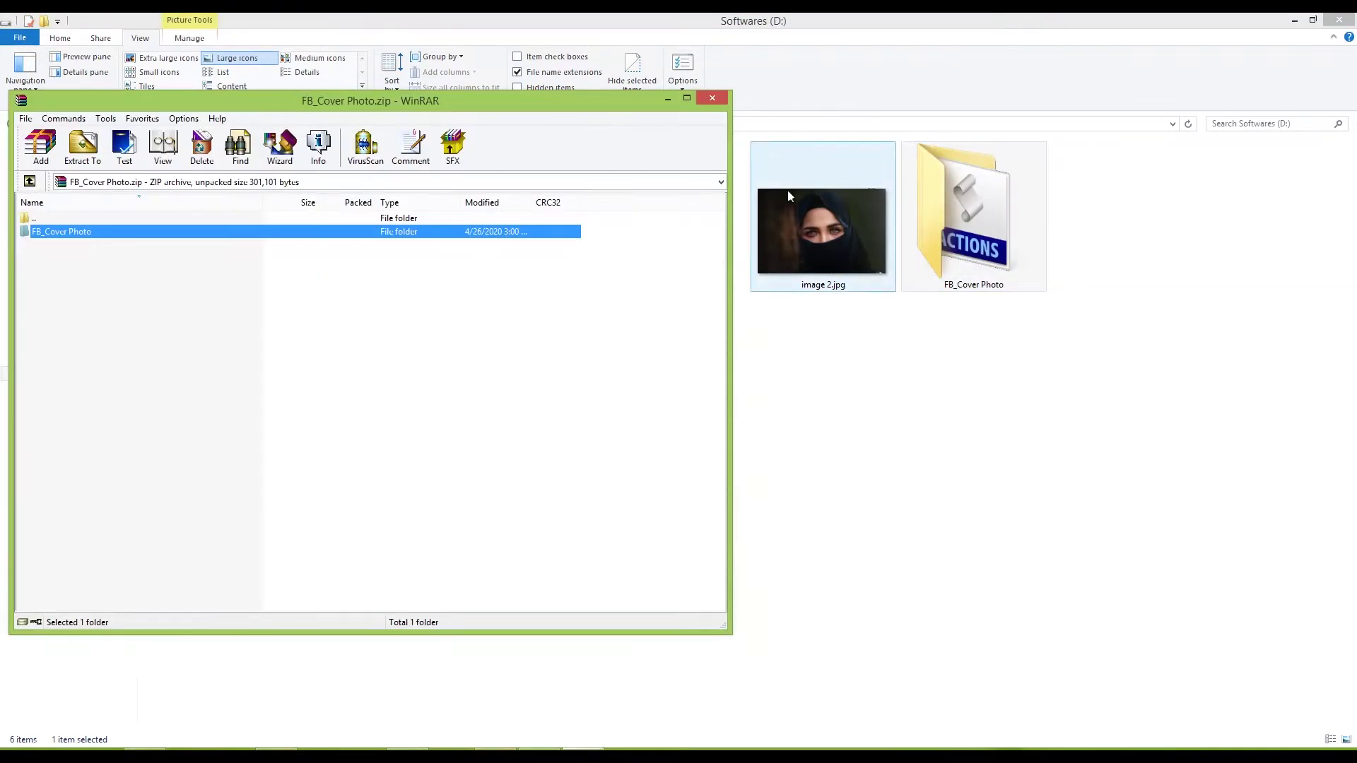
{"action": "left_click", "coordinate": [723, 100]}
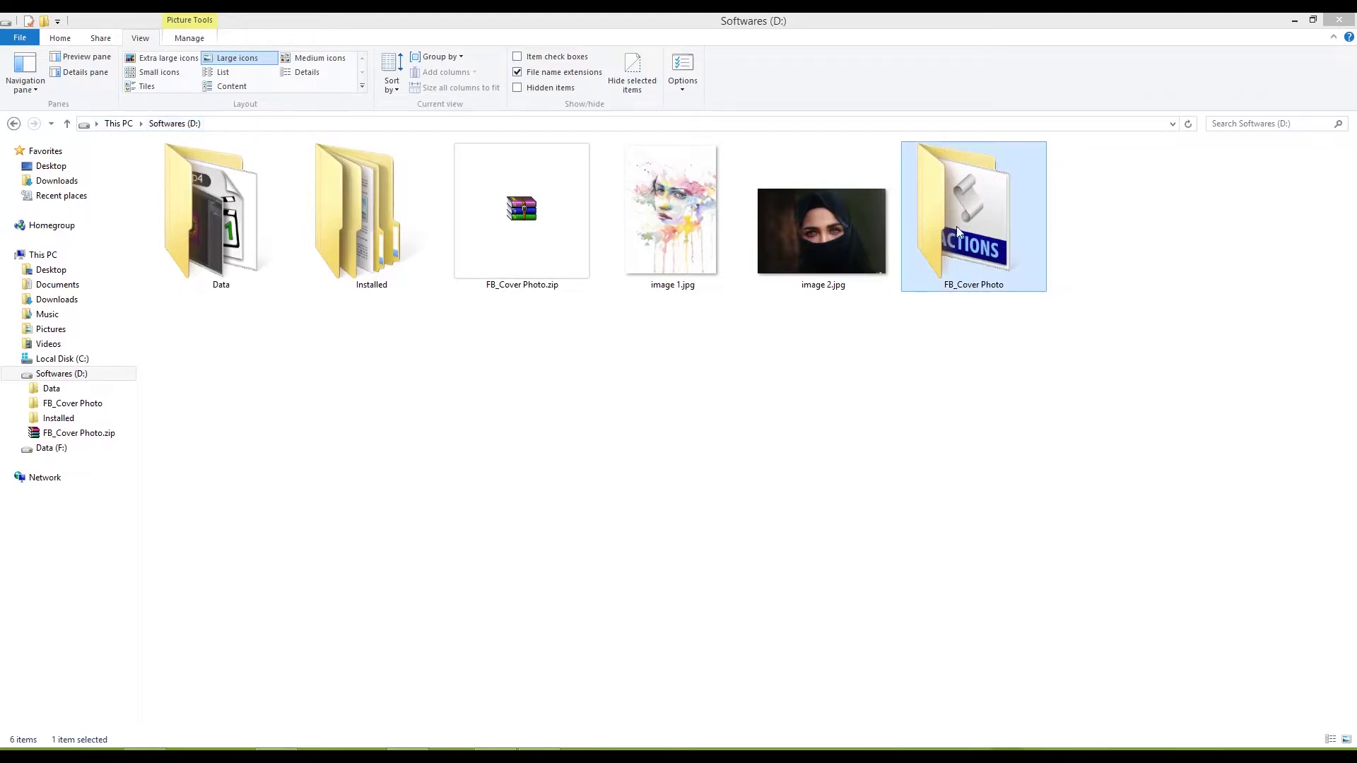
Step: Open the extracted FB_Cover Photo folder on drive D and select the FB_Cover Photo.atn file
{"action": "left_click", "coordinate": [126, 124]}
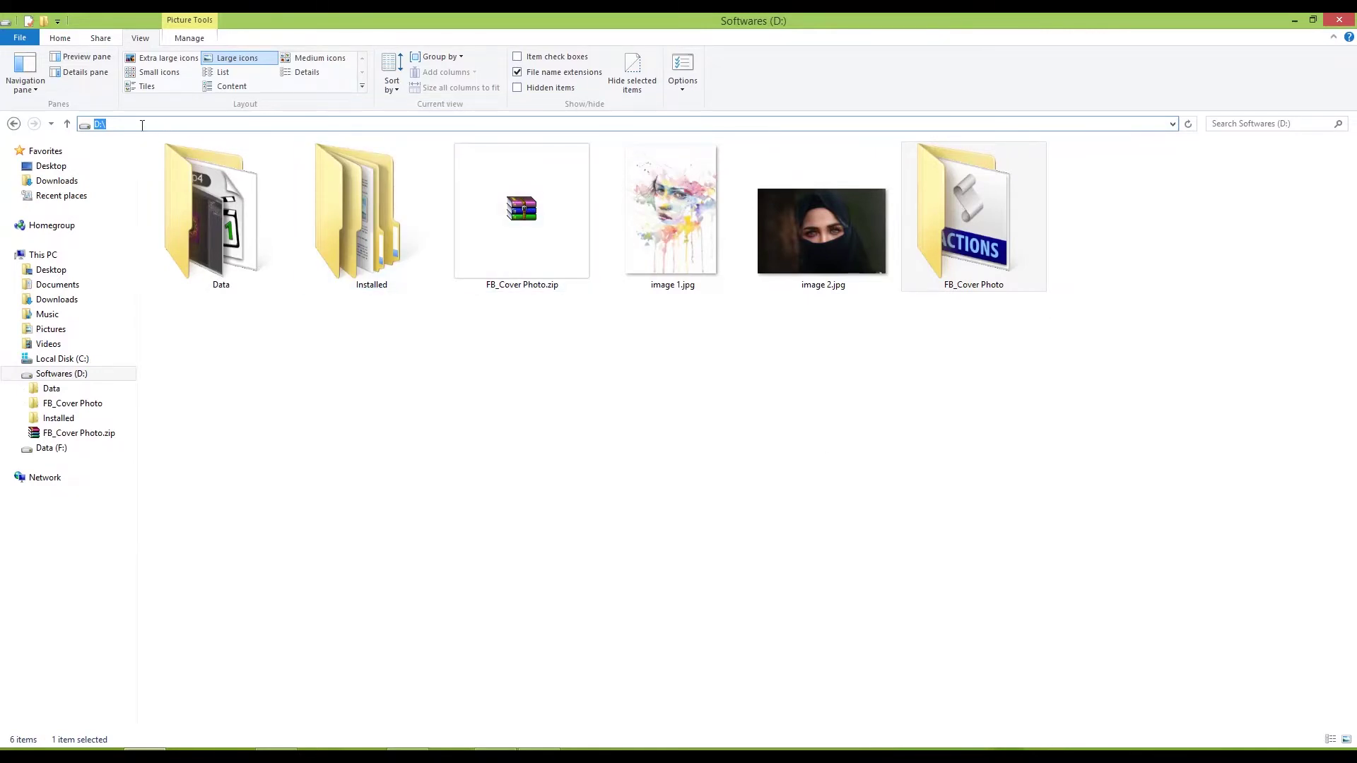
{"action": "left_click", "coordinate": [837, 461]}
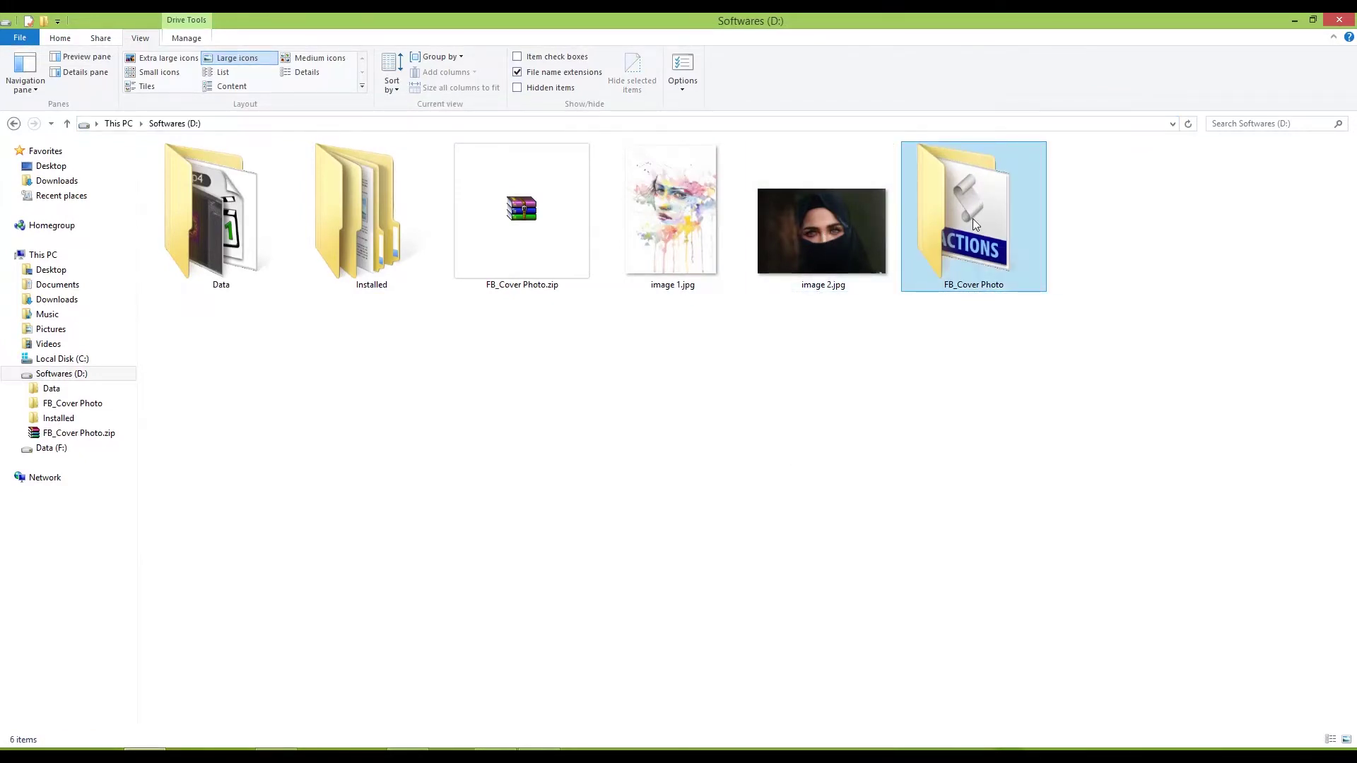
{"action": "double_click", "coordinate": [961, 209]}
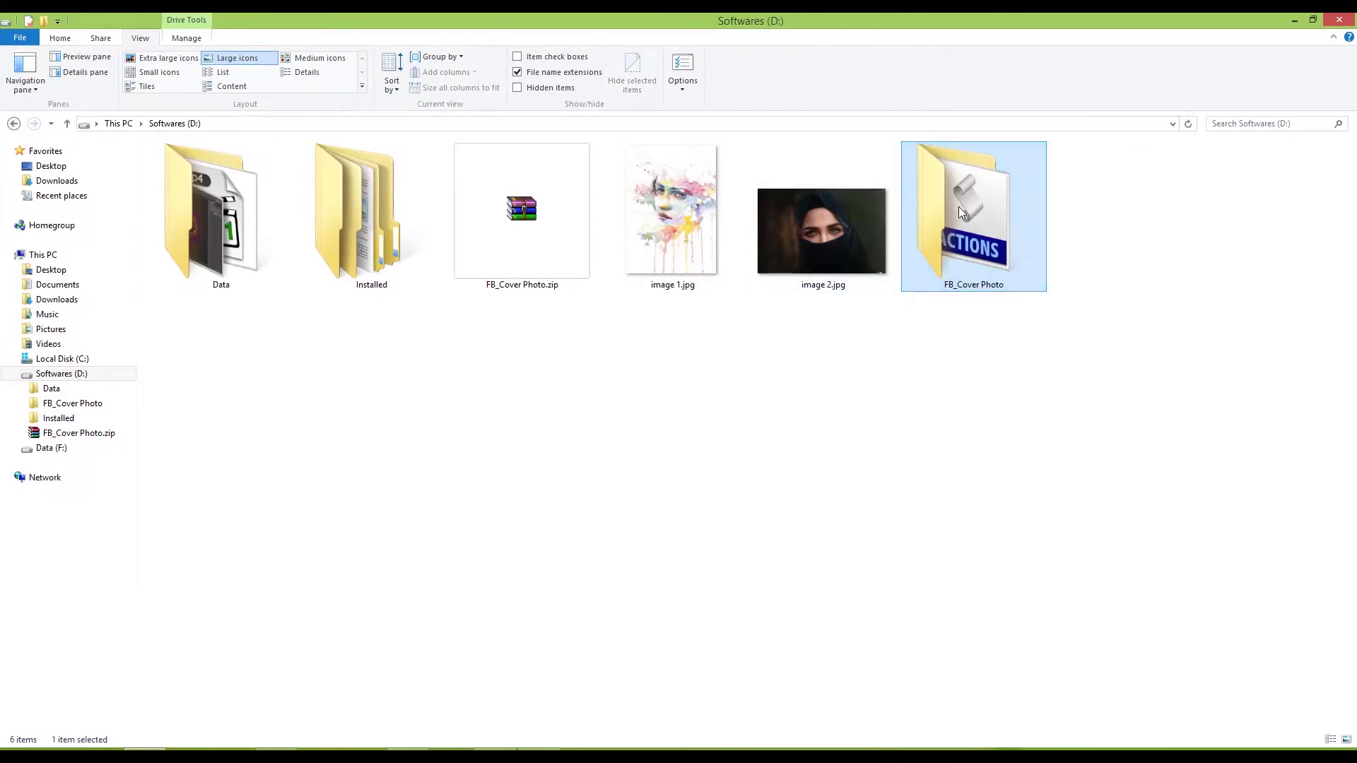
{"action": "left_click", "coordinate": [428, 237]}
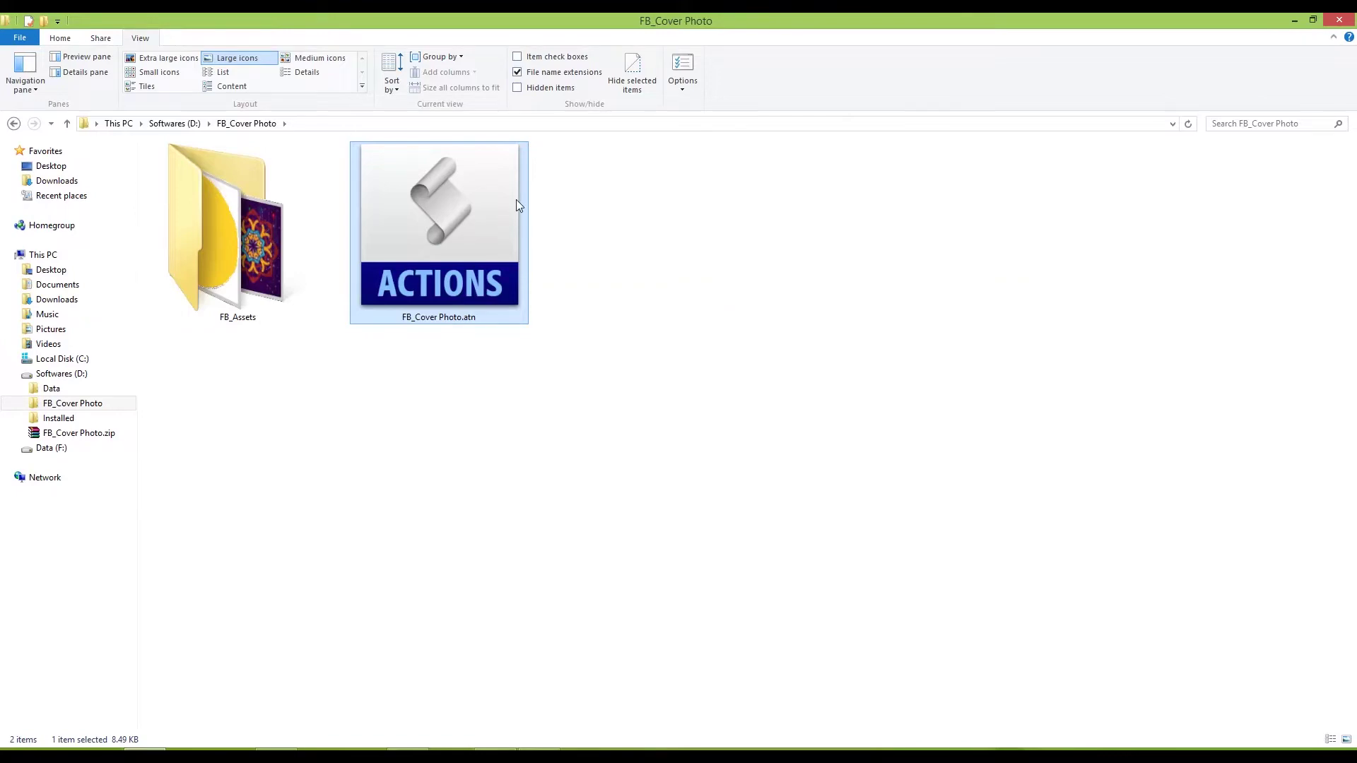
Step: Switch to Photoshop and display the list of available action sets
{"action": "left_click", "coordinate": [277, 754]}
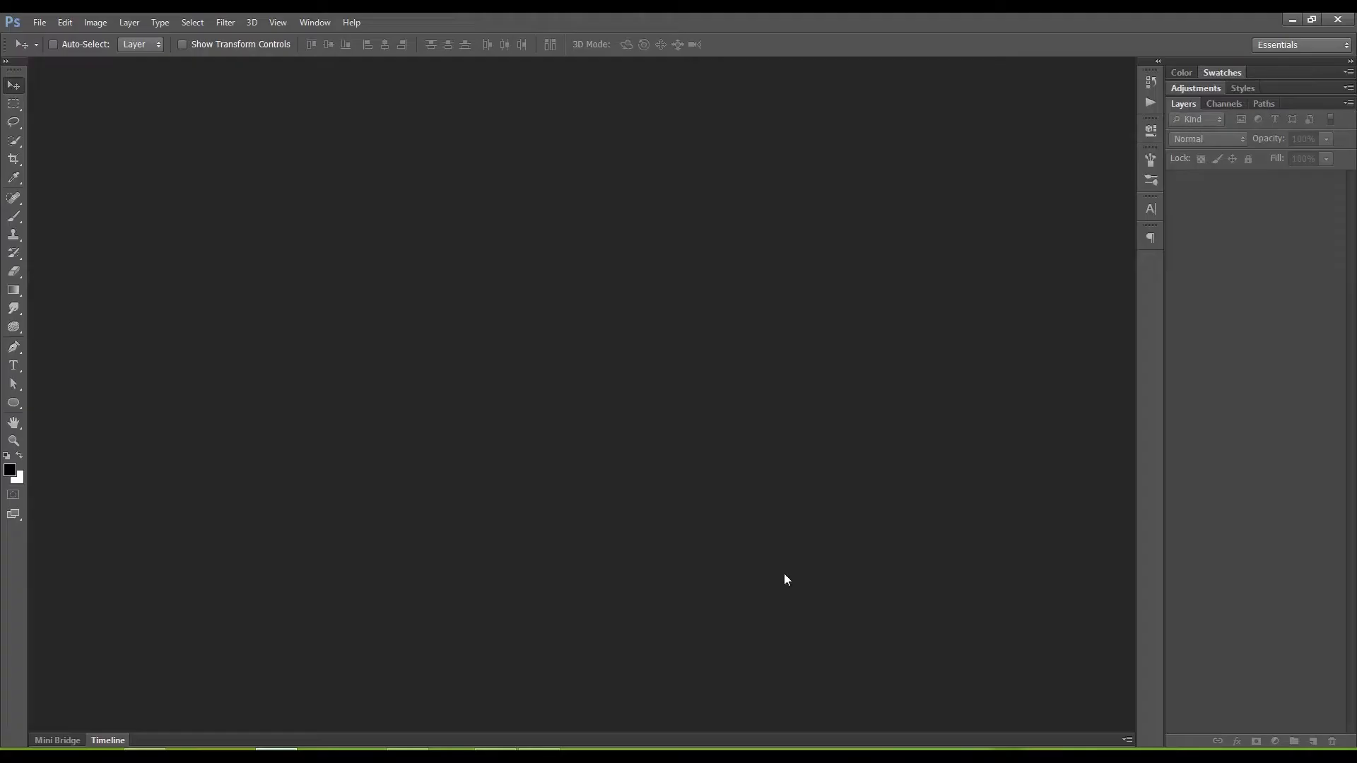
{"action": "left_click", "coordinate": [1153, 101]}
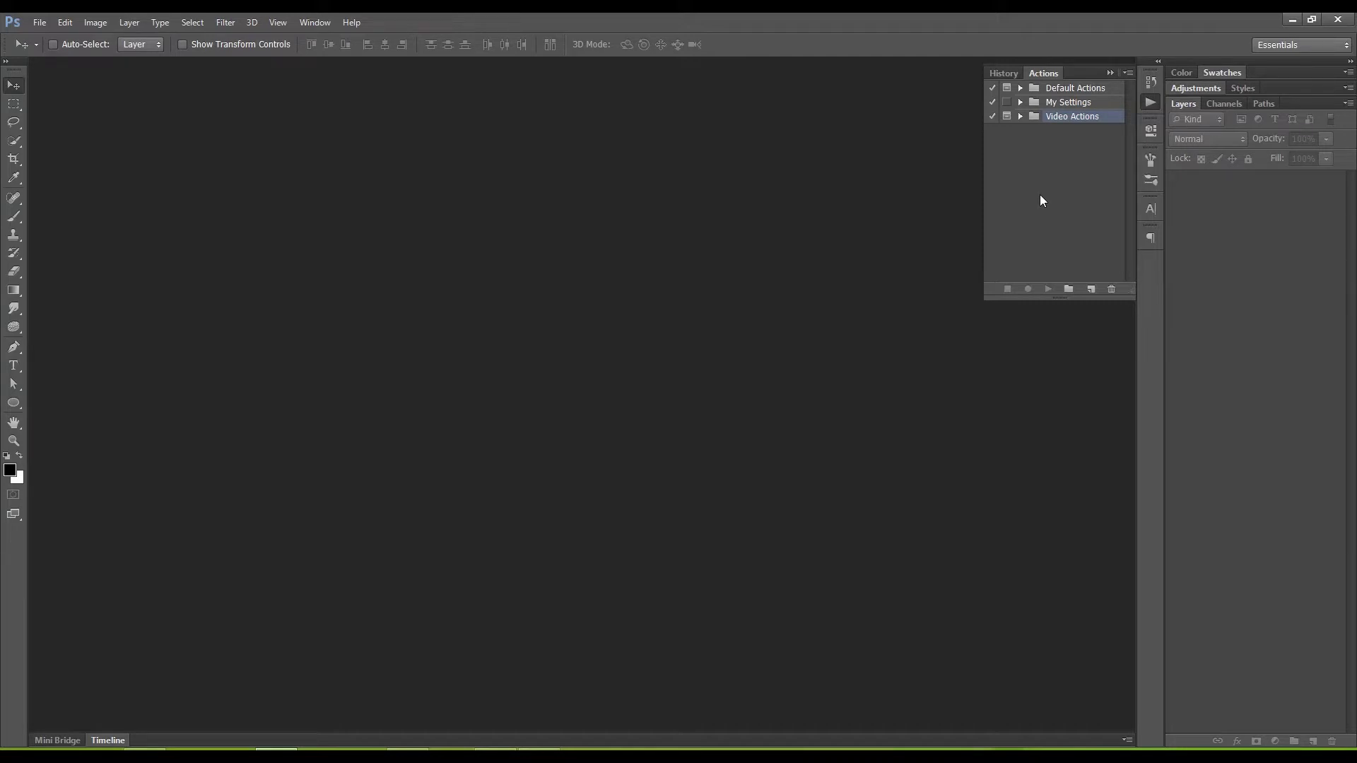
{"action": "left_click", "coordinate": [1150, 104]}
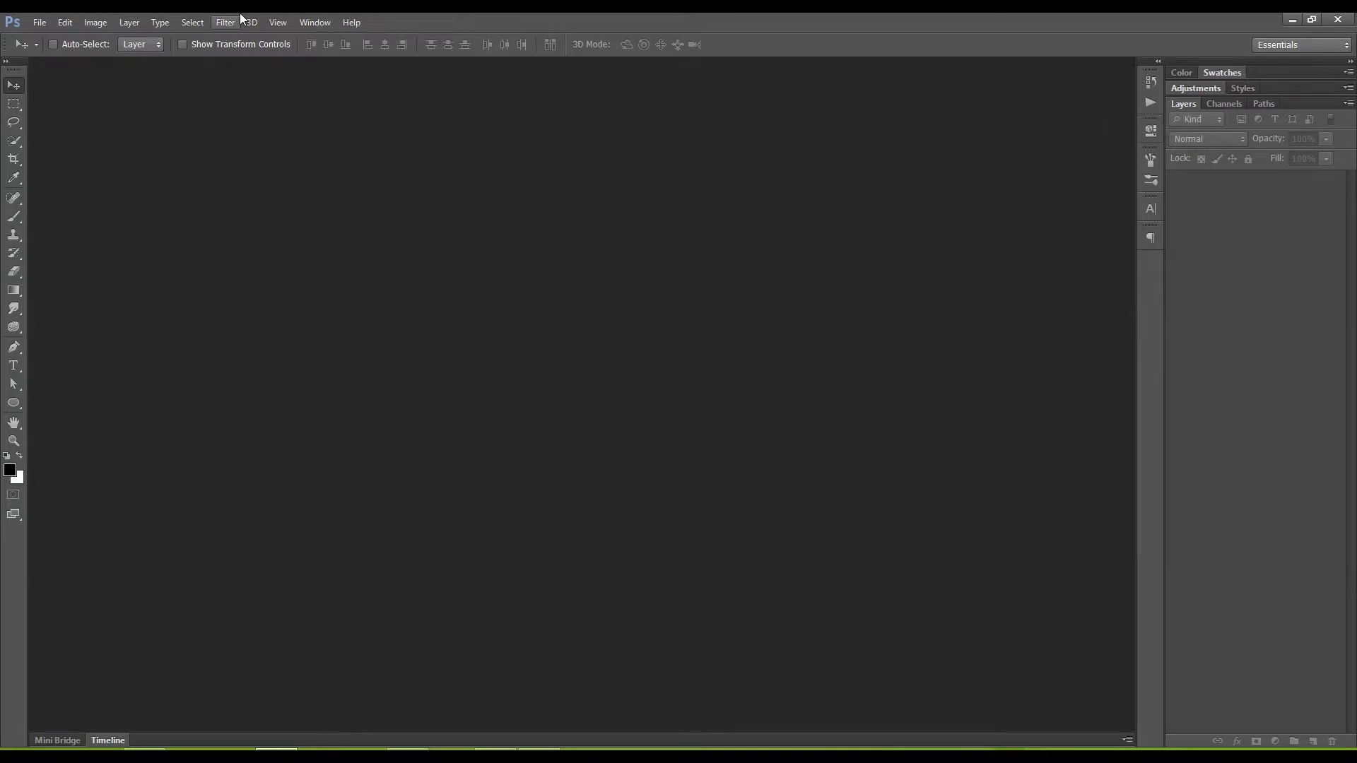
{"action": "left_click", "coordinate": [315, 23]}
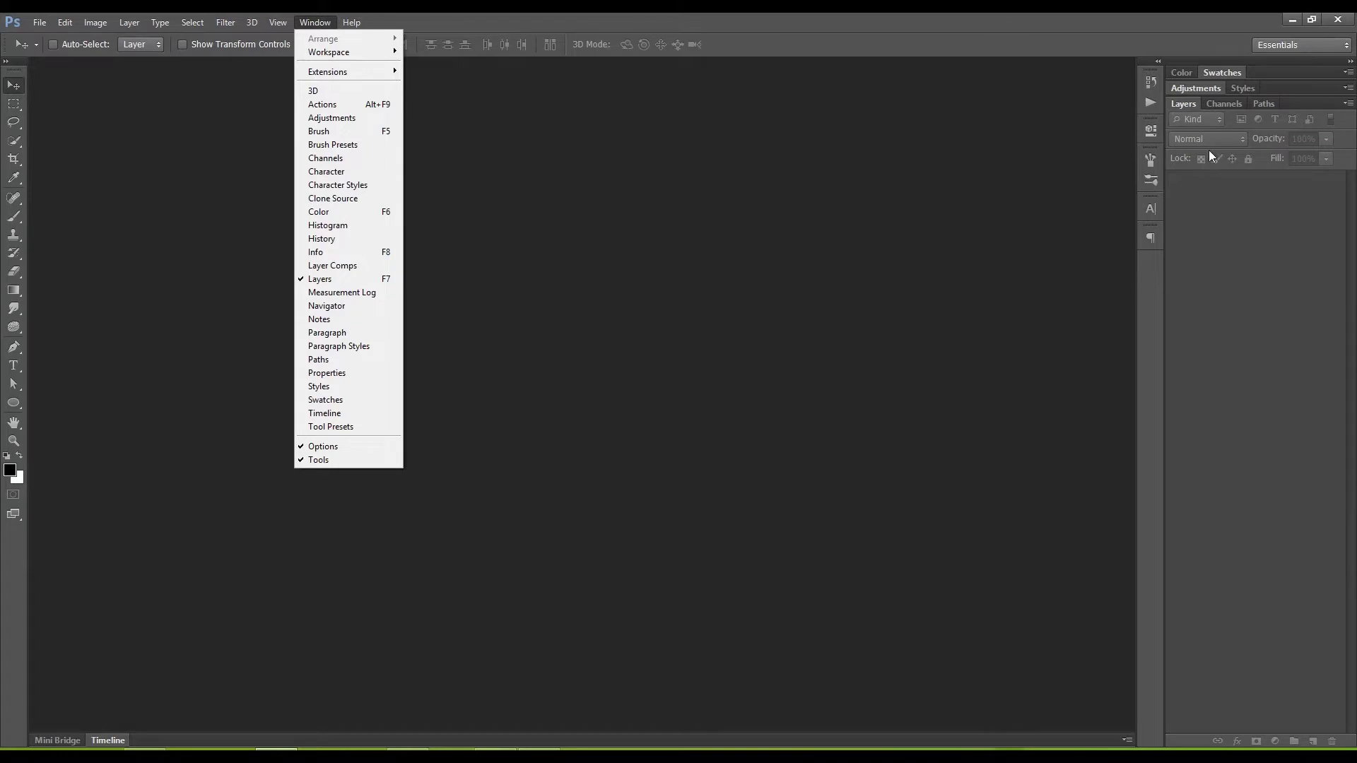
{"action": "left_click", "coordinate": [1151, 105]}
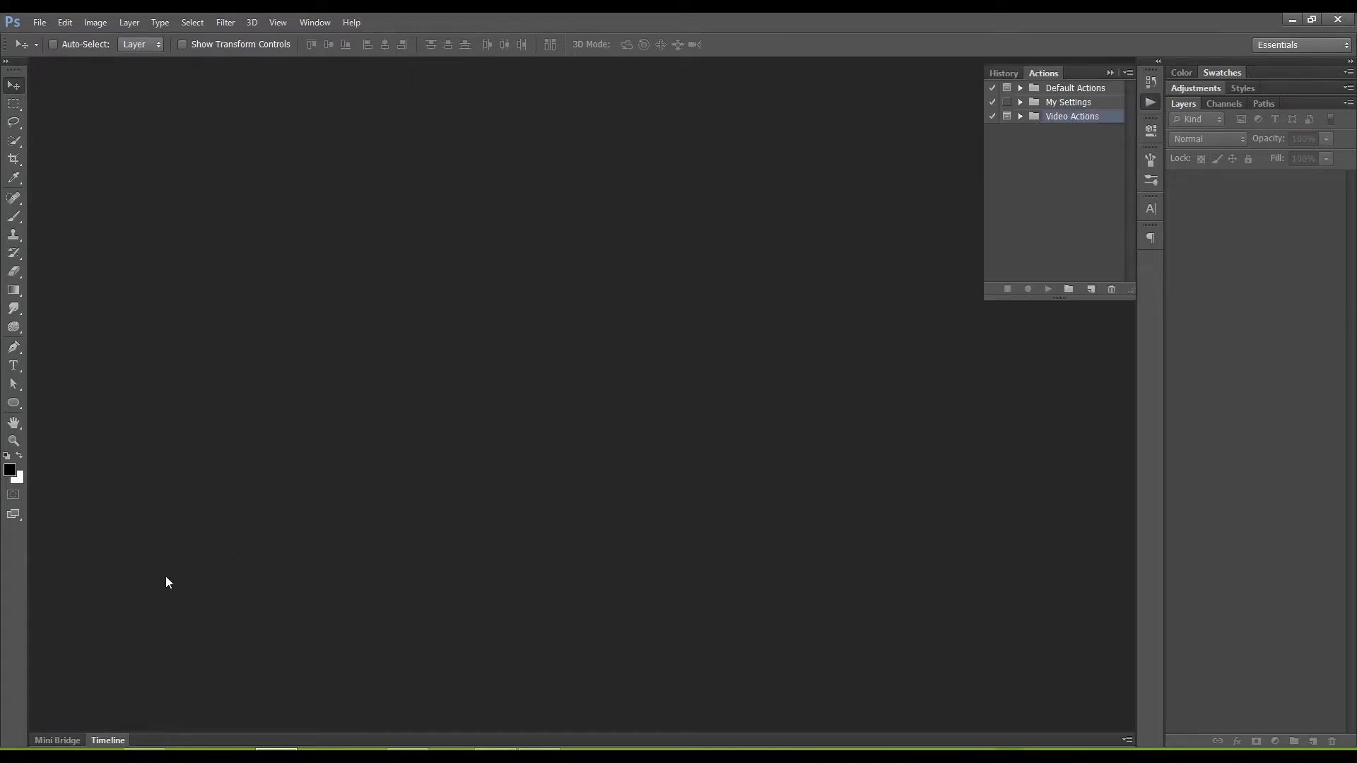
{"action": "left_click", "coordinate": [144, 750]}
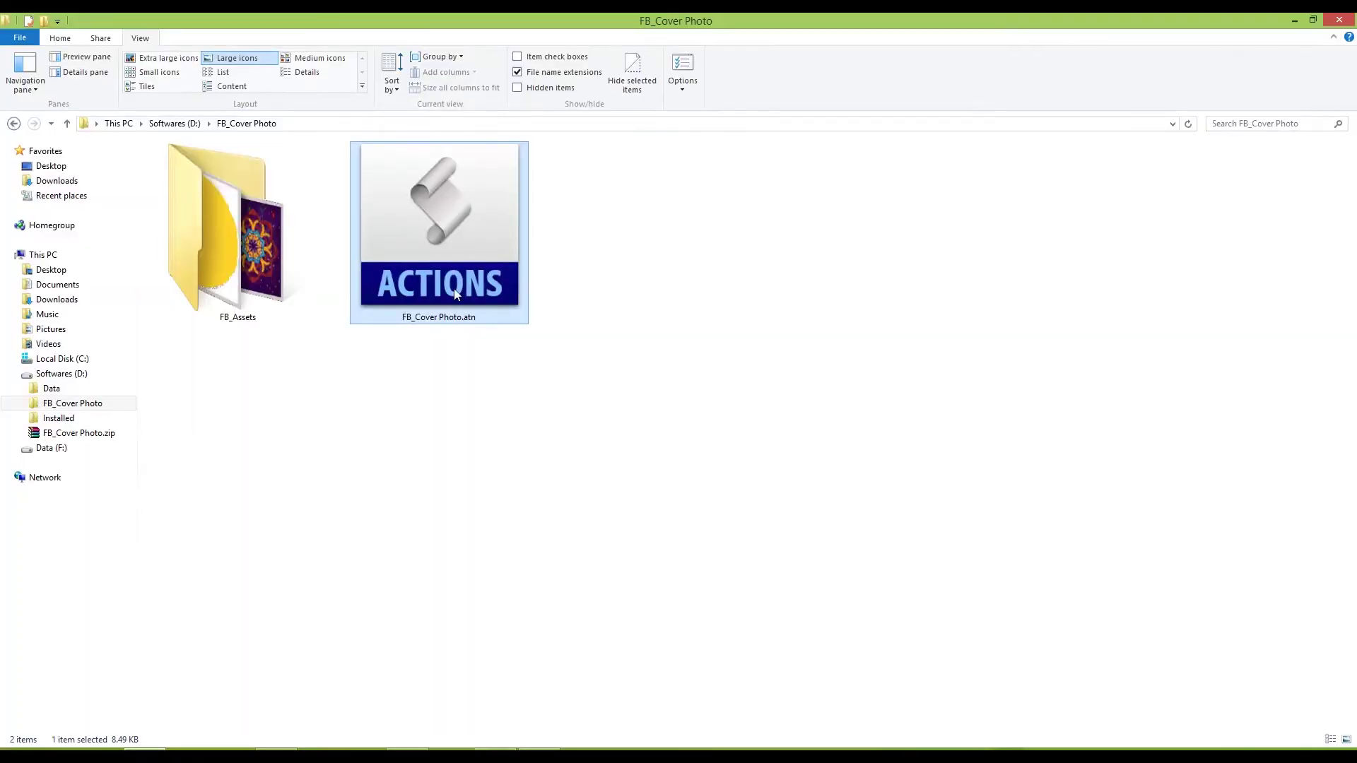
{"action": "left_click", "coordinate": [454, 438]}
{"action": "left_click", "coordinate": [460, 264]}
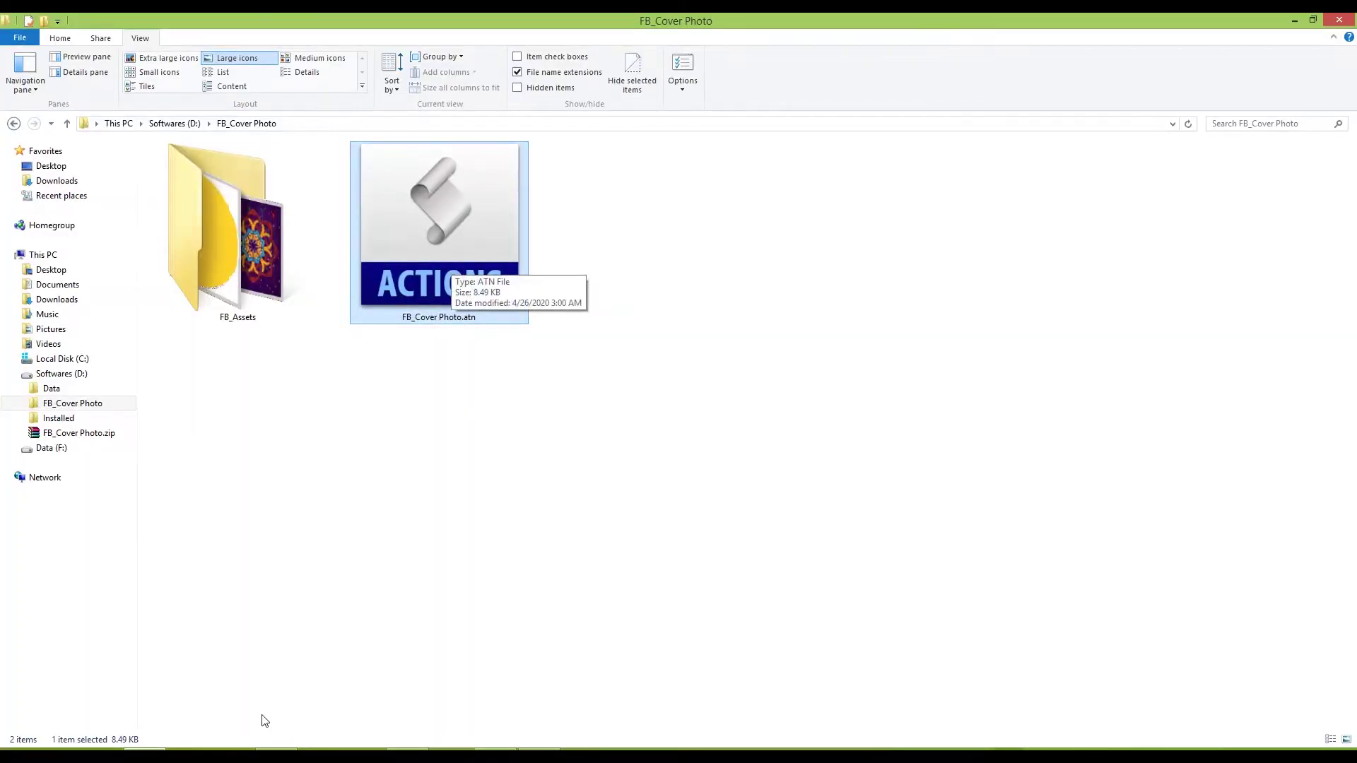
{"action": "left_click", "coordinate": [290, 751]}
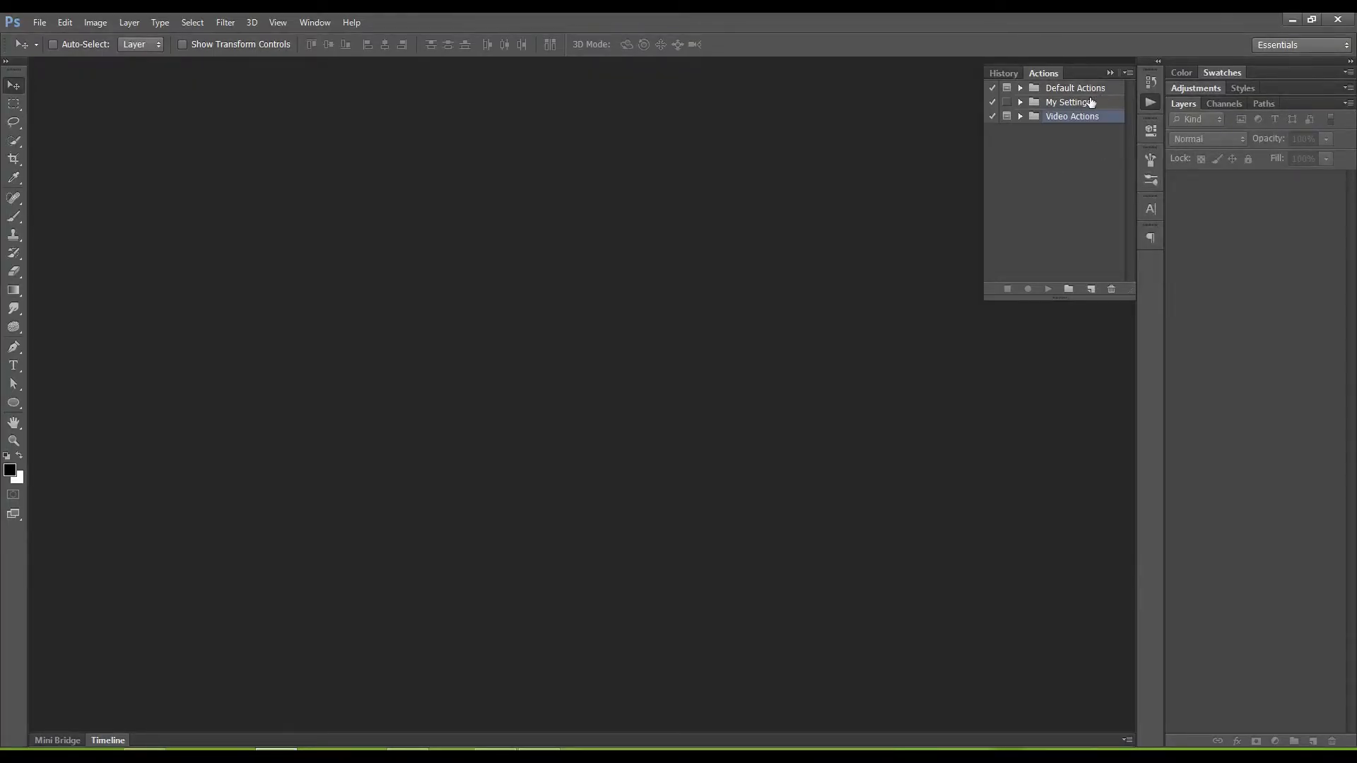
{"action": "left_click", "coordinate": [1128, 73]}
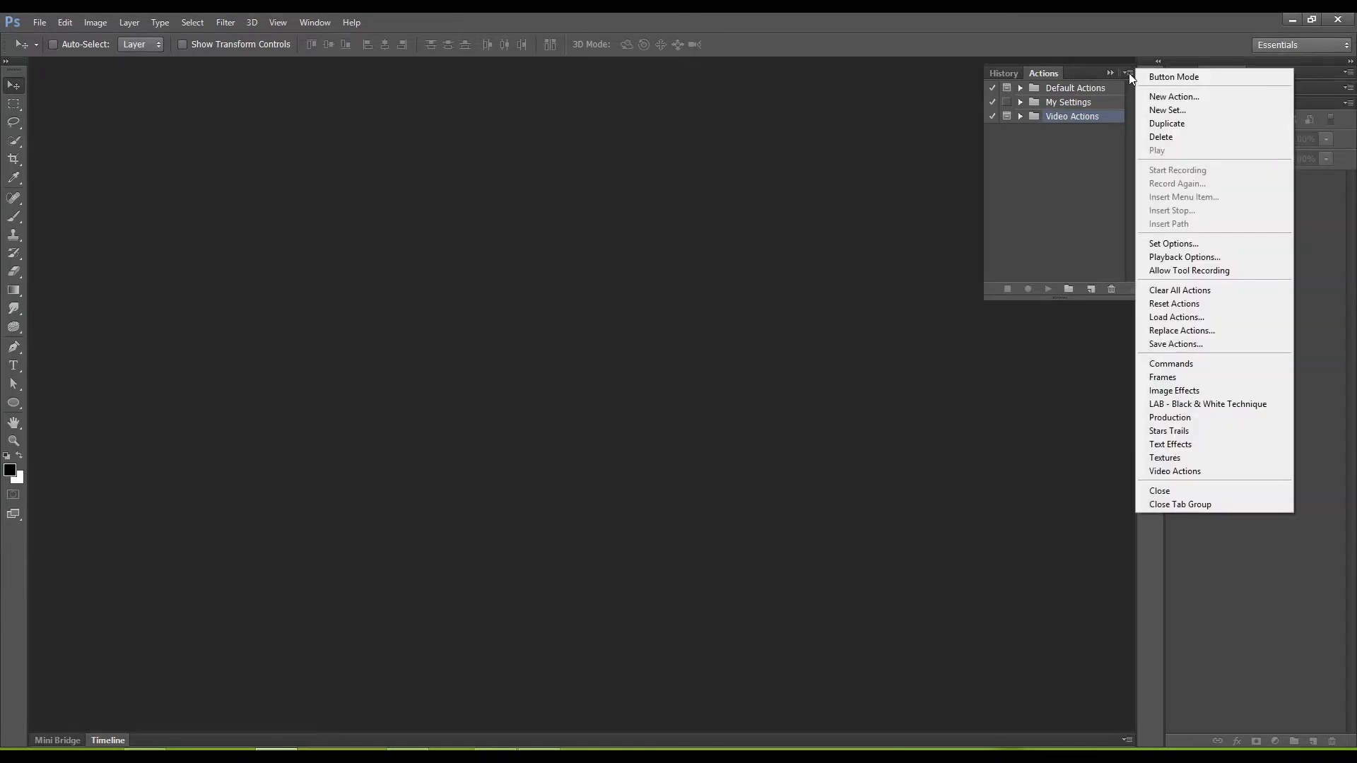
{"action": "left_click", "coordinate": [1215, 319]}
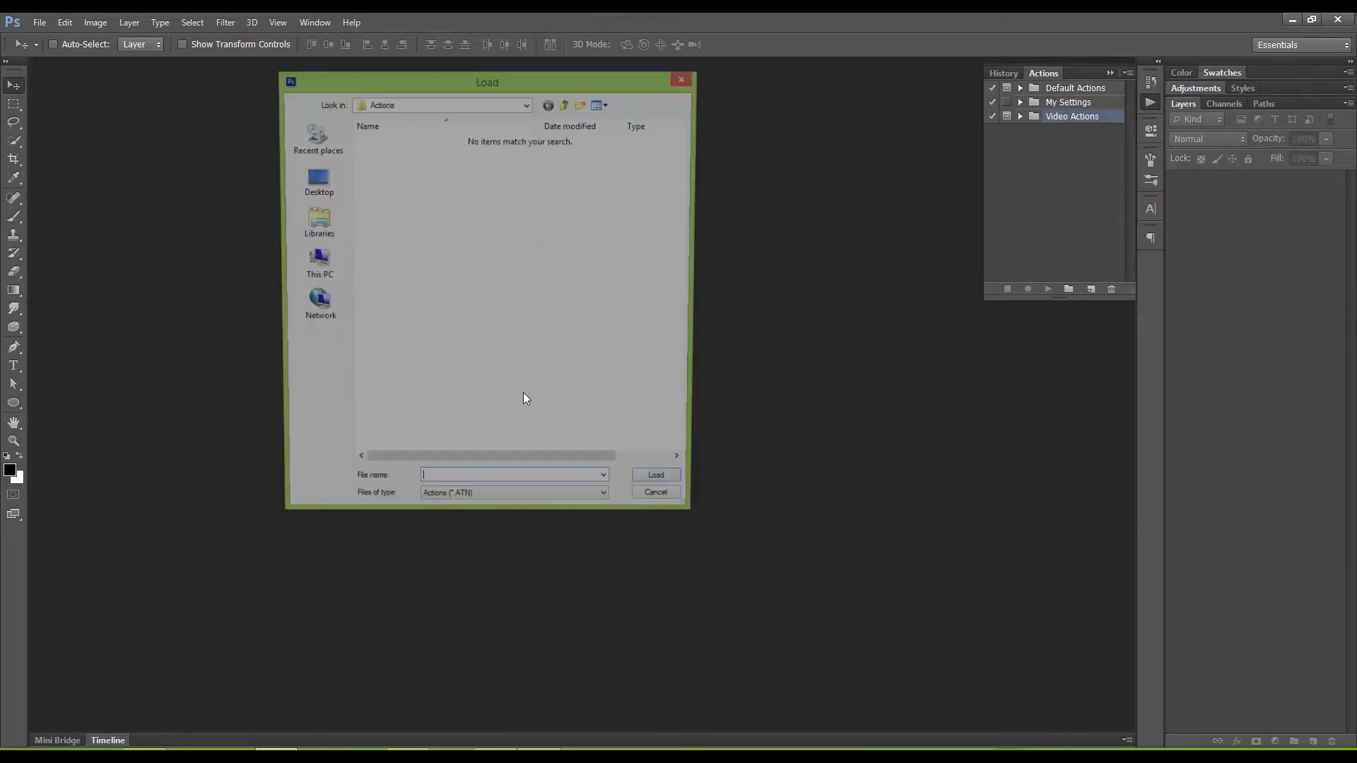
{"action": "left_click", "coordinate": [663, 506]}
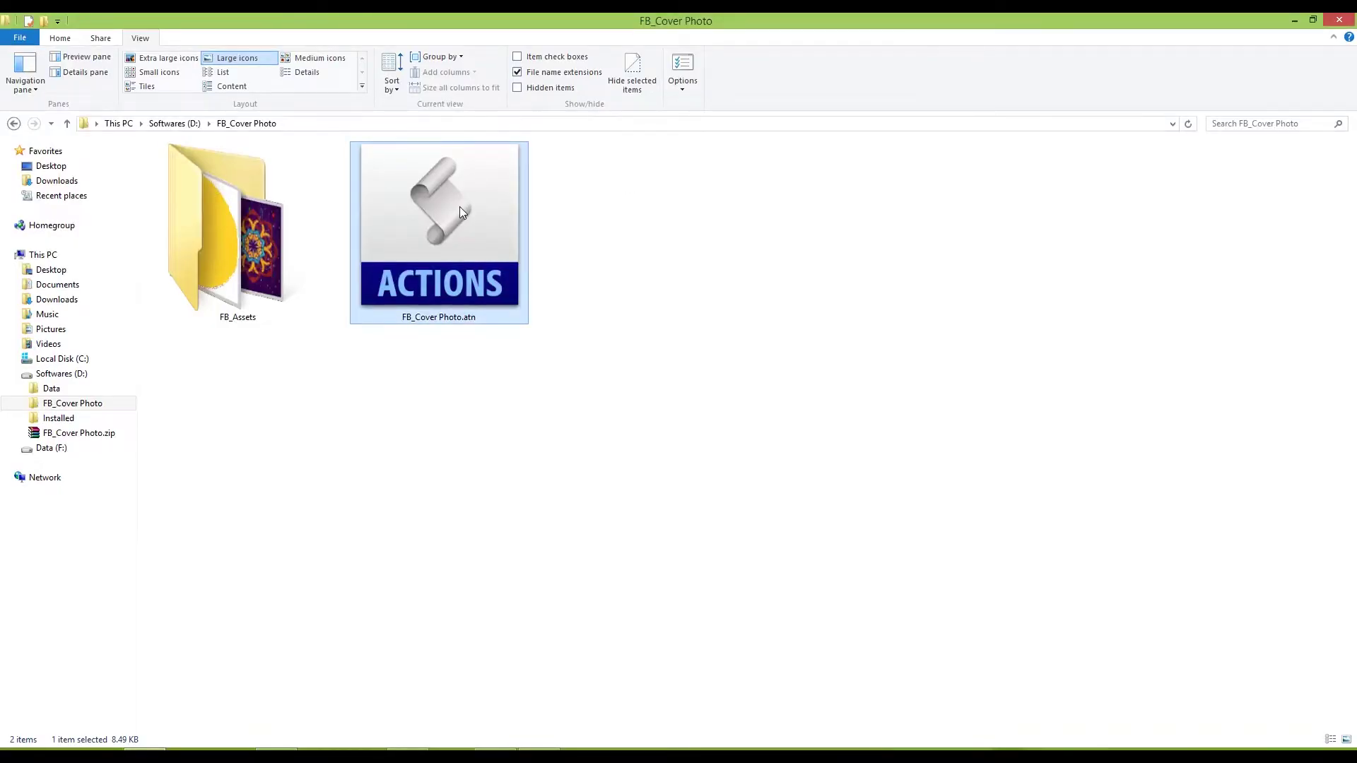
Step: Load the action set by opening FB_Cover Photo.atn from File Explorer, and collapse the actions list
{"action": "double_click", "coordinate": [459, 206]}
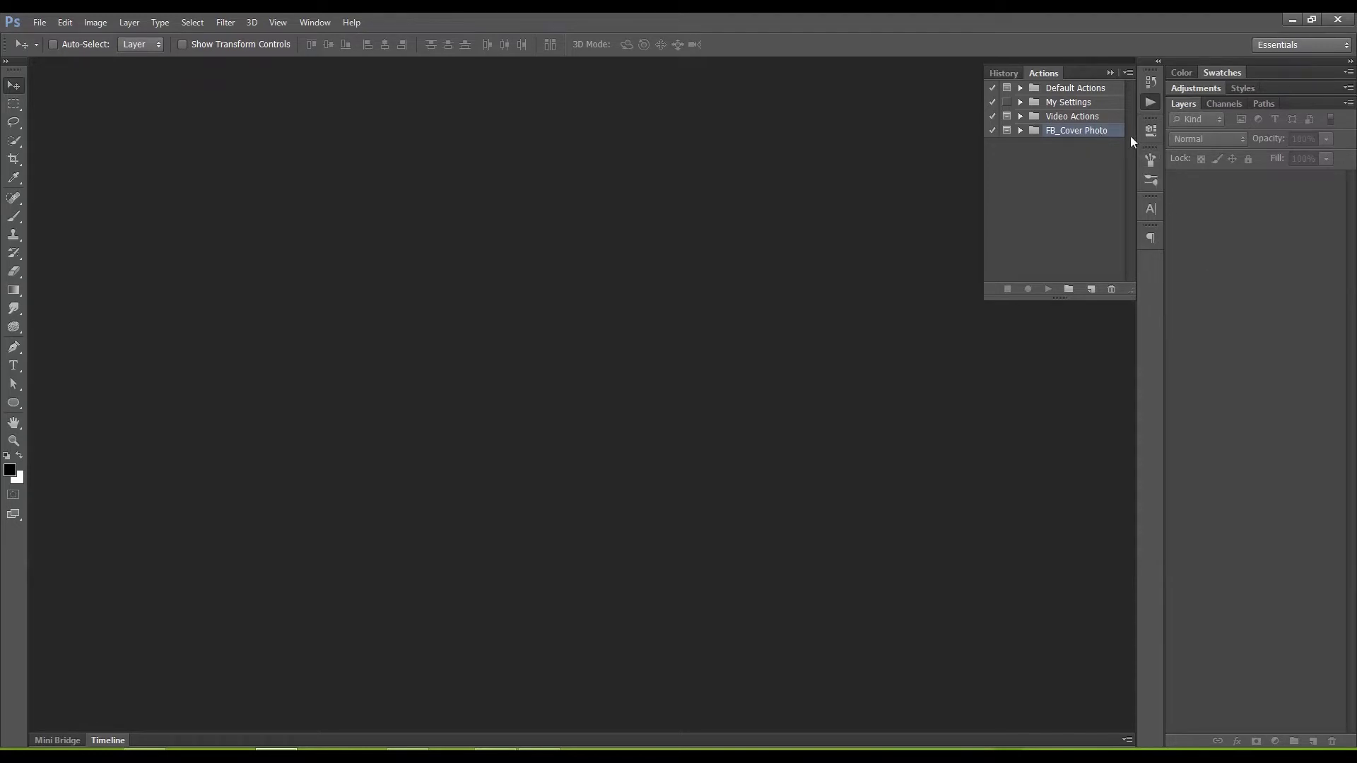
{"action": "left_click", "coordinate": [1150, 105]}
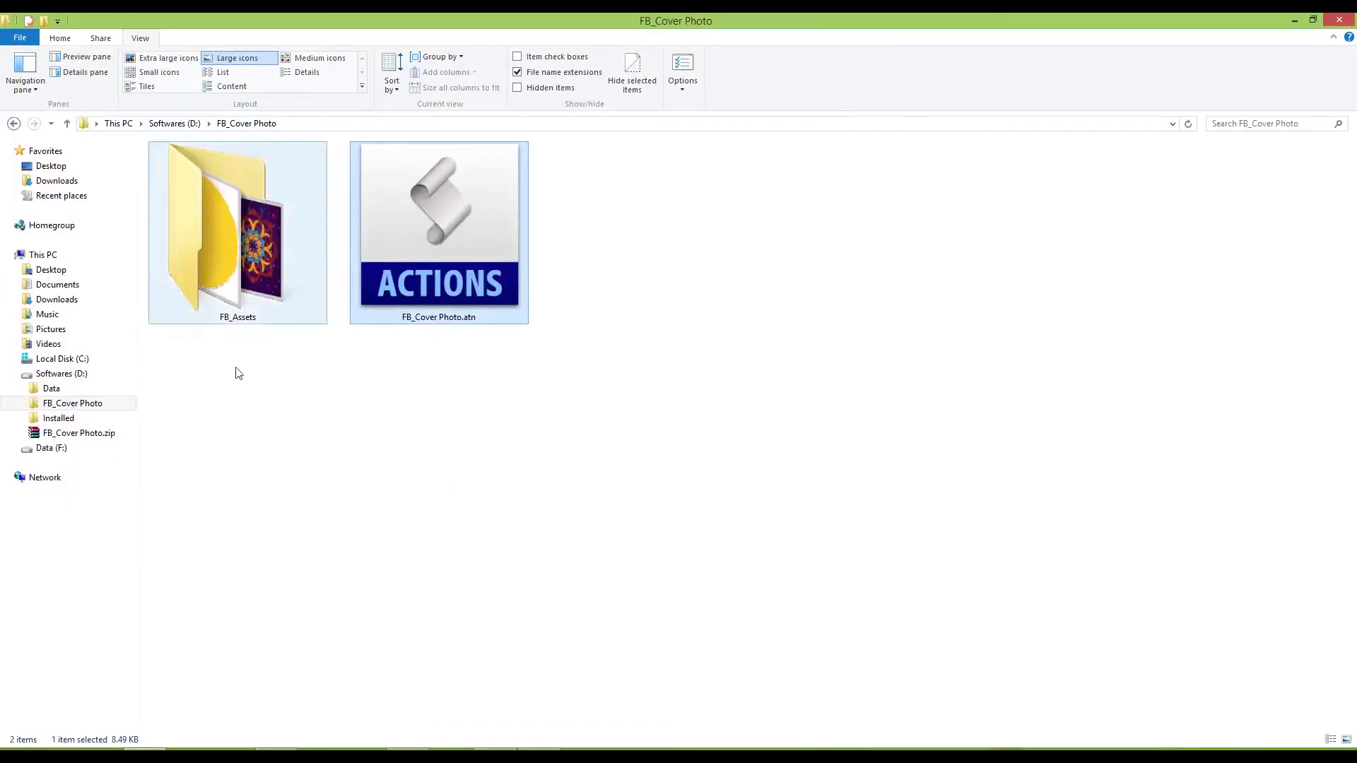
Step: Return to drive D in File Explorer and open image 2.jpg in Photoshop
{"action": "left_click", "coordinate": [175, 125]}
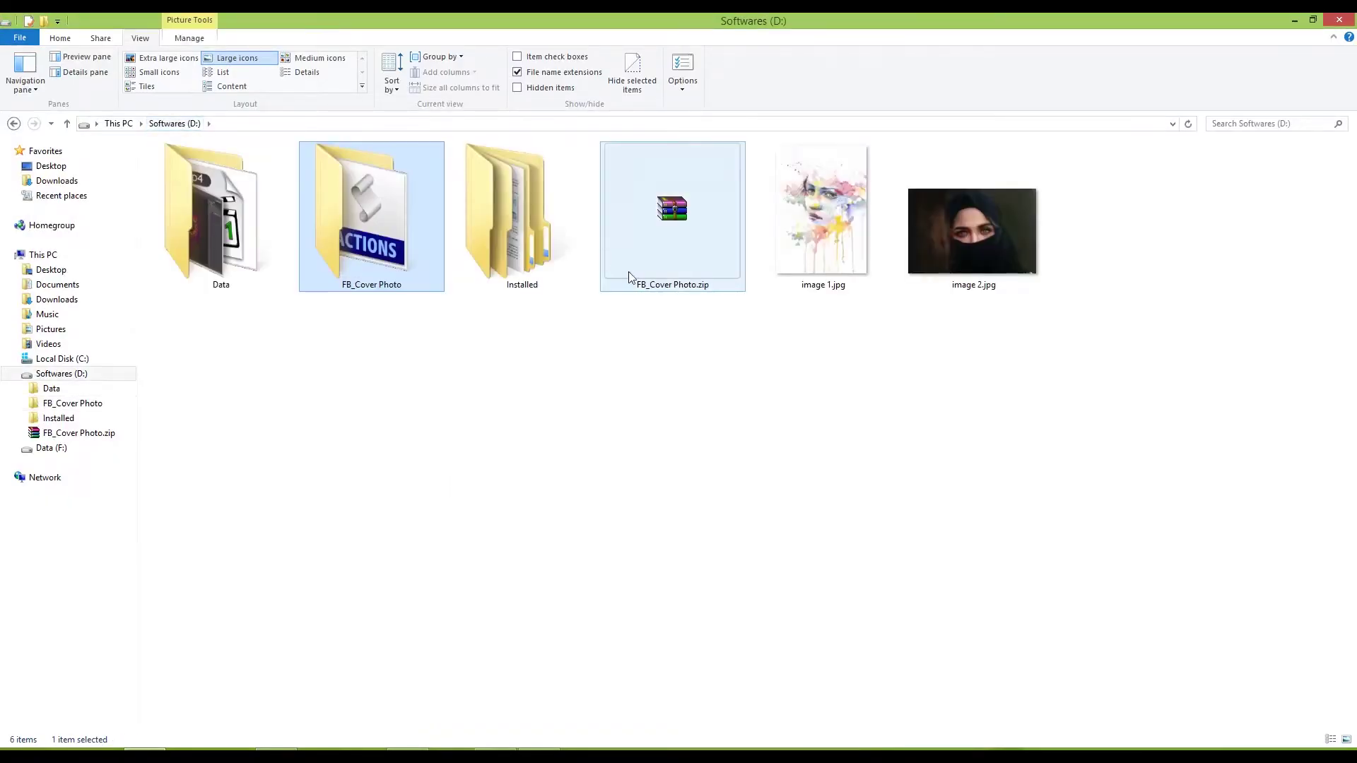
{"action": "left_click", "coordinate": [987, 253]}
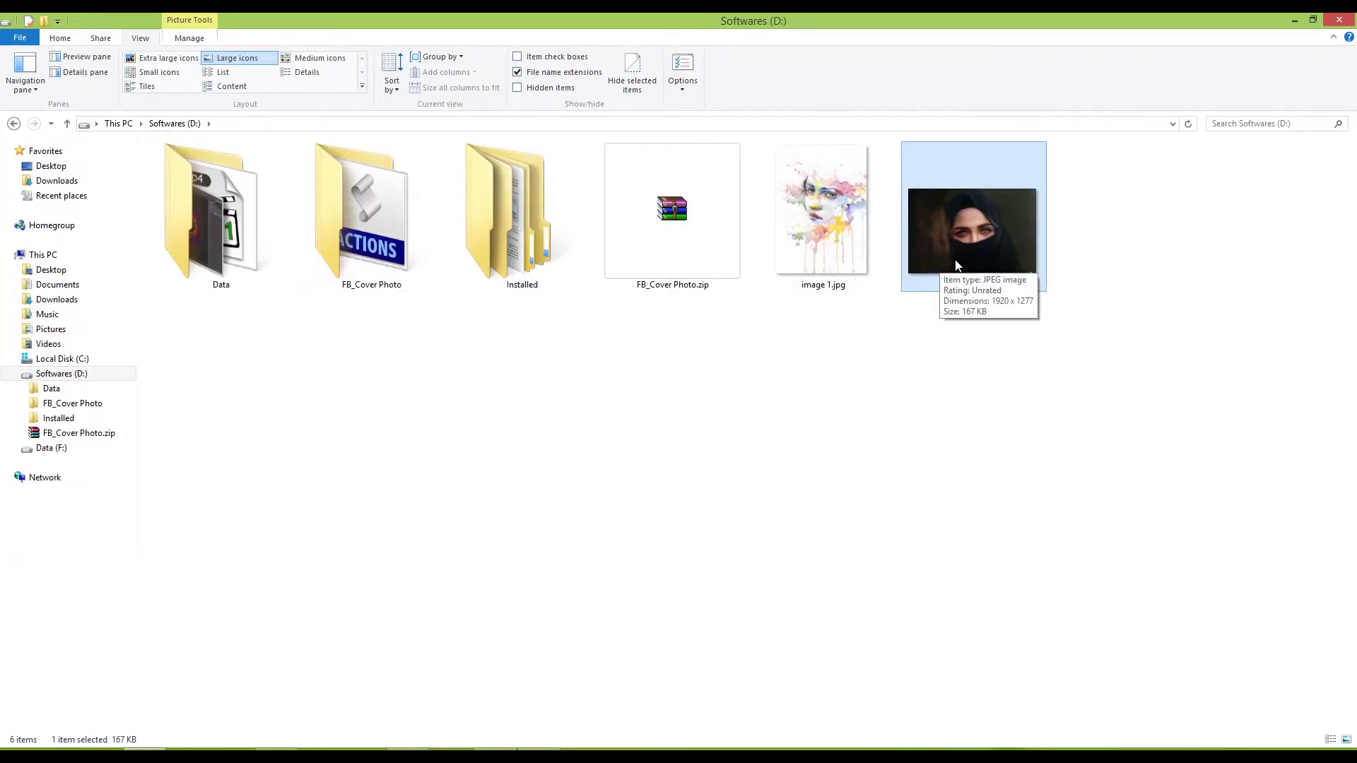
{"action": "left_click_drag", "start_coordinate": [982, 243], "coordinate": [945, 354]}
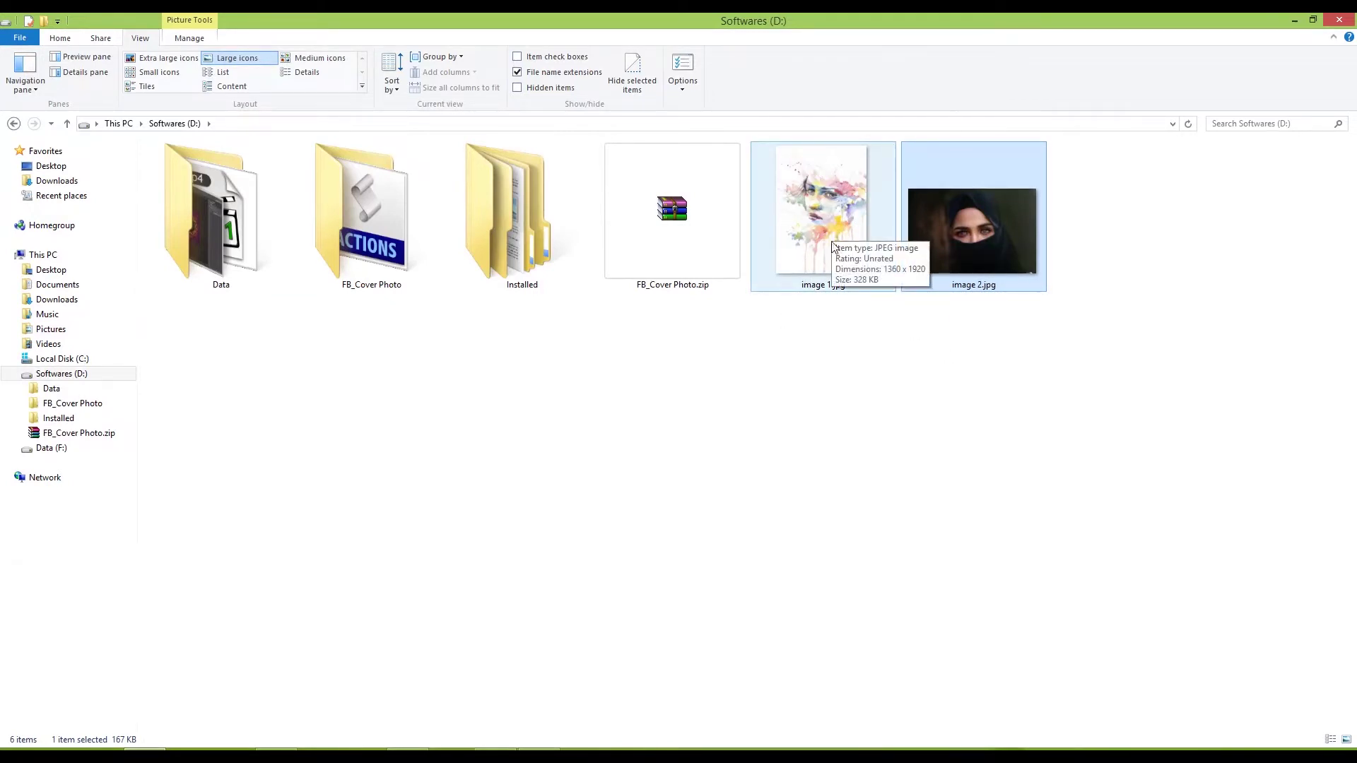
{"action": "left_click", "coordinate": [889, 479]}
{"action": "left_click_drag", "start_coordinate": [1017, 280], "coordinate": [410, 433]}
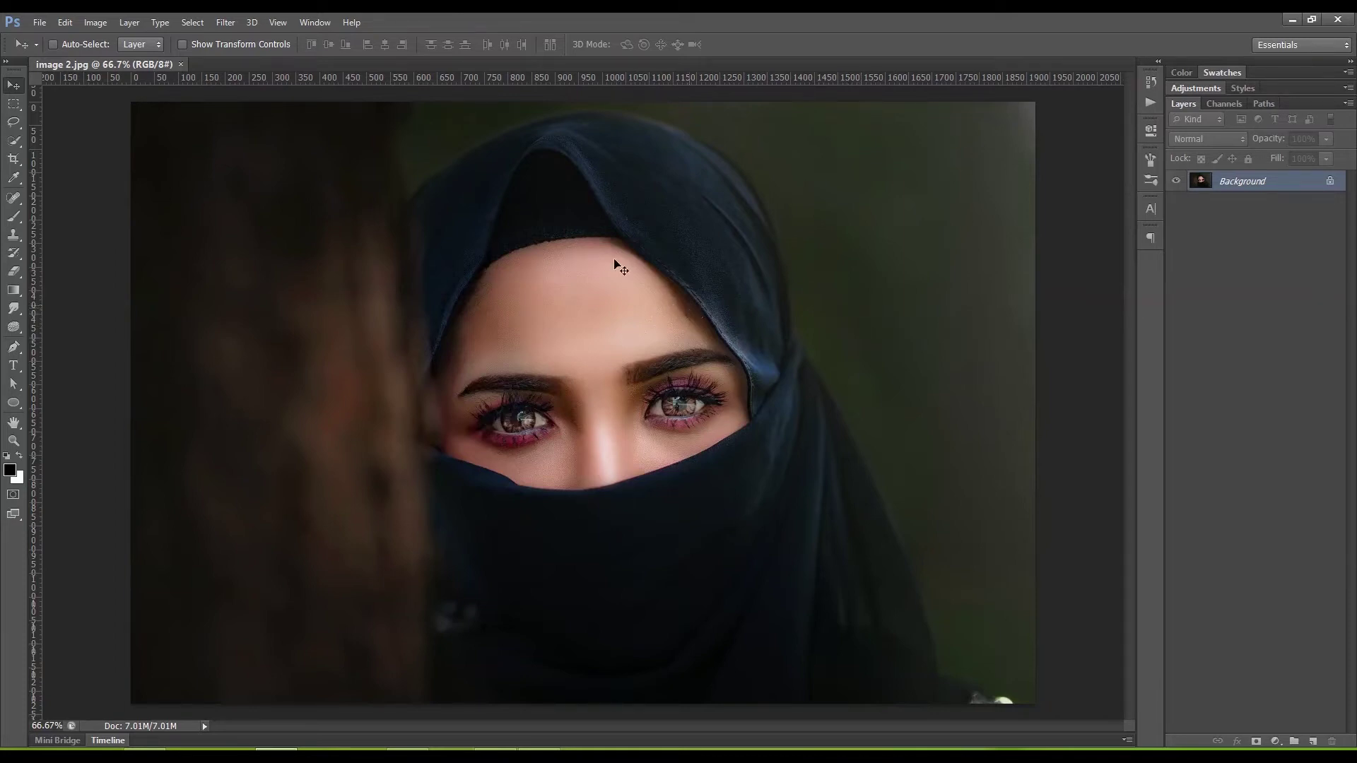
Step: Crop both sides of the portrait to a nearly square frame centred on the face
{"action": "left_click", "coordinate": [13, 159]}
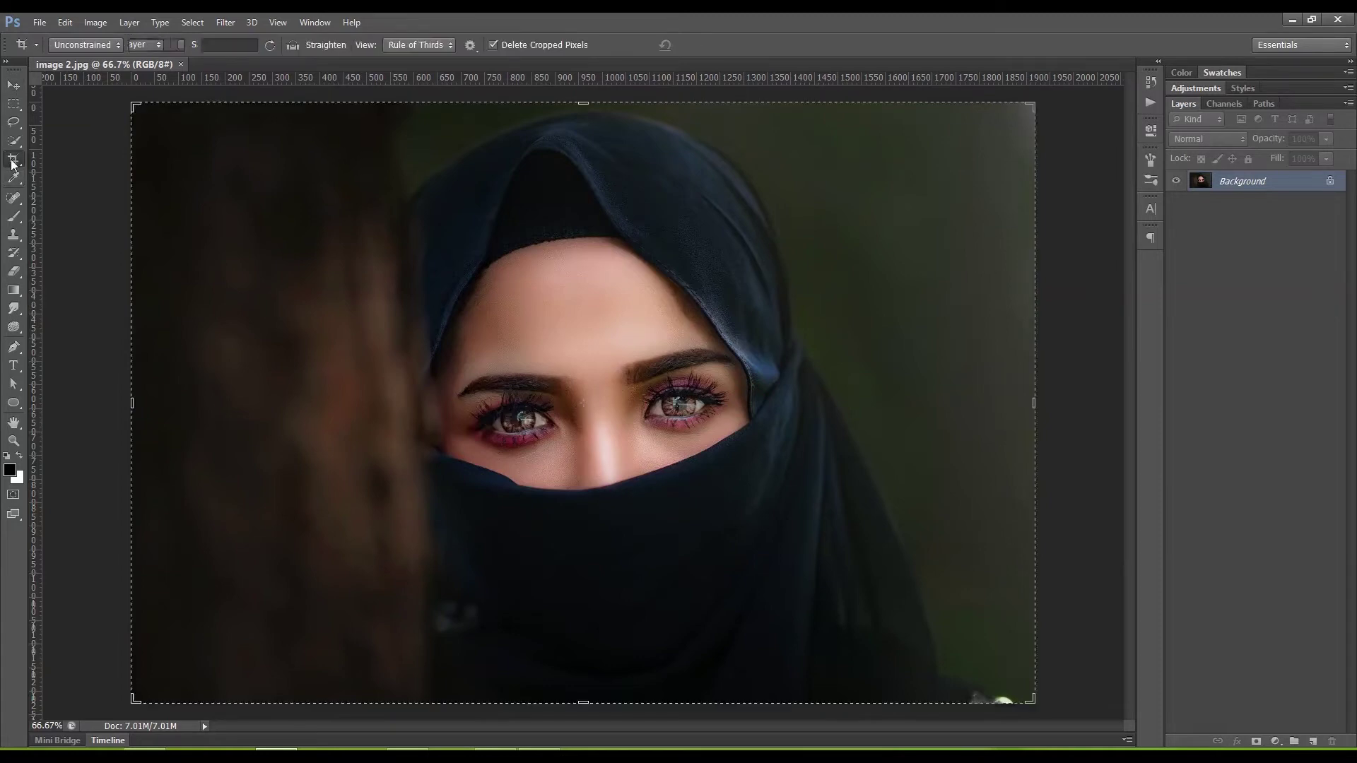
{"action": "left_click_drag", "start_coordinate": [132, 403], "coordinate": [212, 400]}
{"action": "left_click_drag", "start_coordinate": [940, 400], "coordinate": [897, 400]}
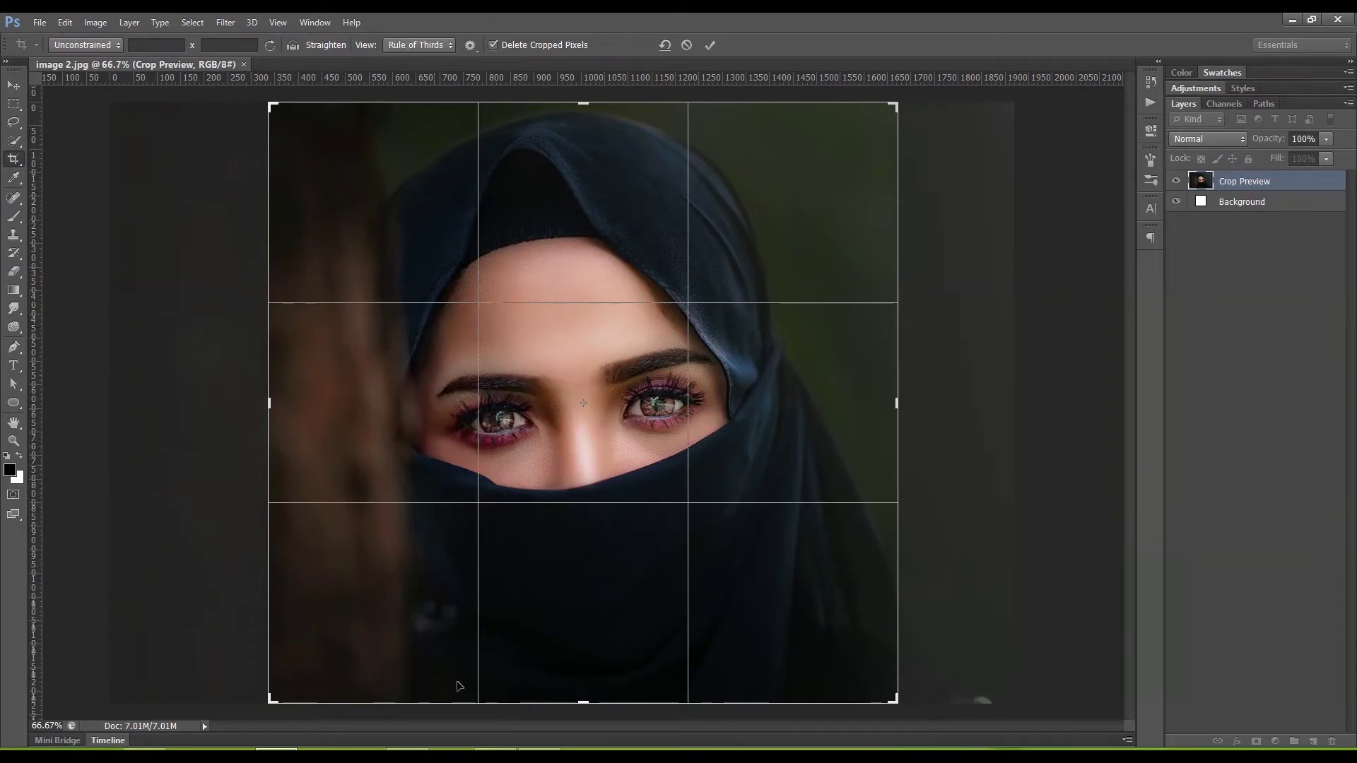
{"action": "left_click", "coordinate": [711, 45]}
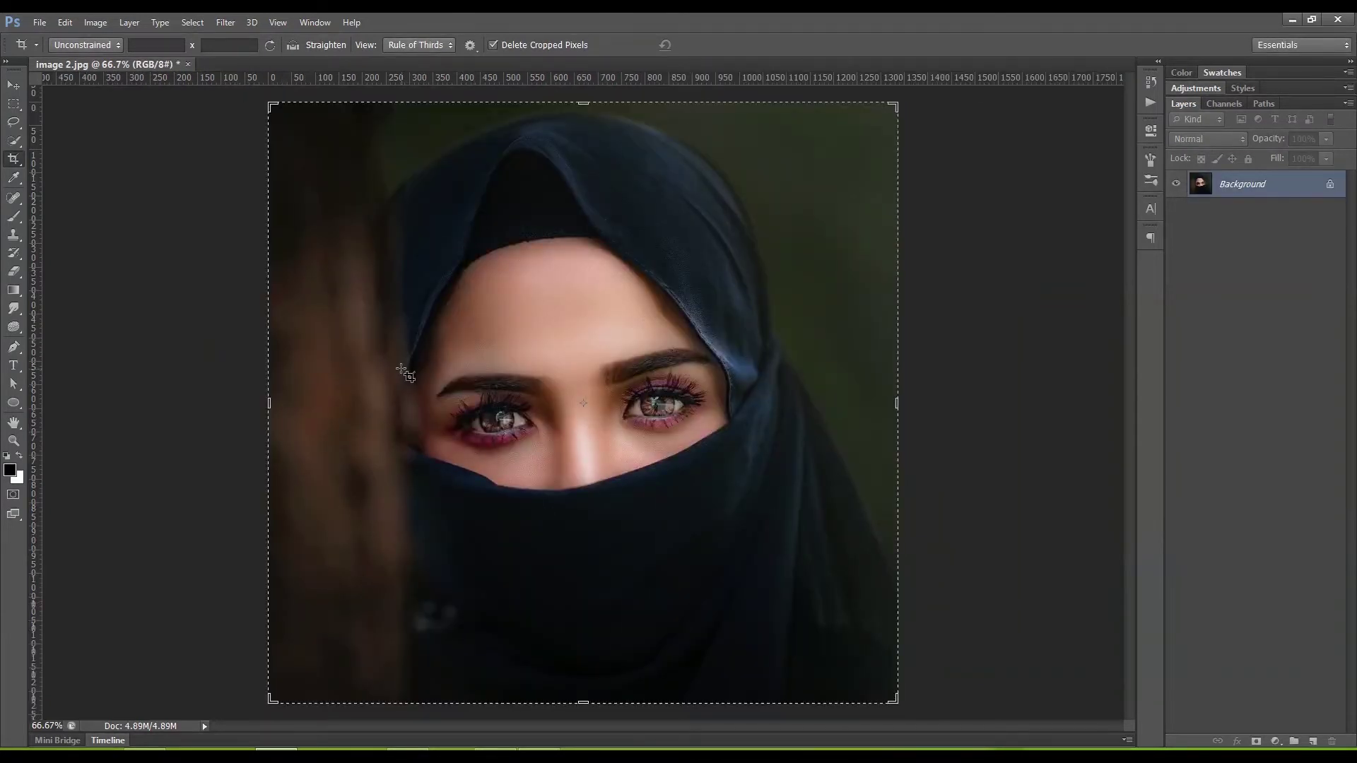
Step: Run the Play This action from the FB_Cover Photo set on the cropped portrait
{"action": "left_click", "coordinate": [1150, 104]}
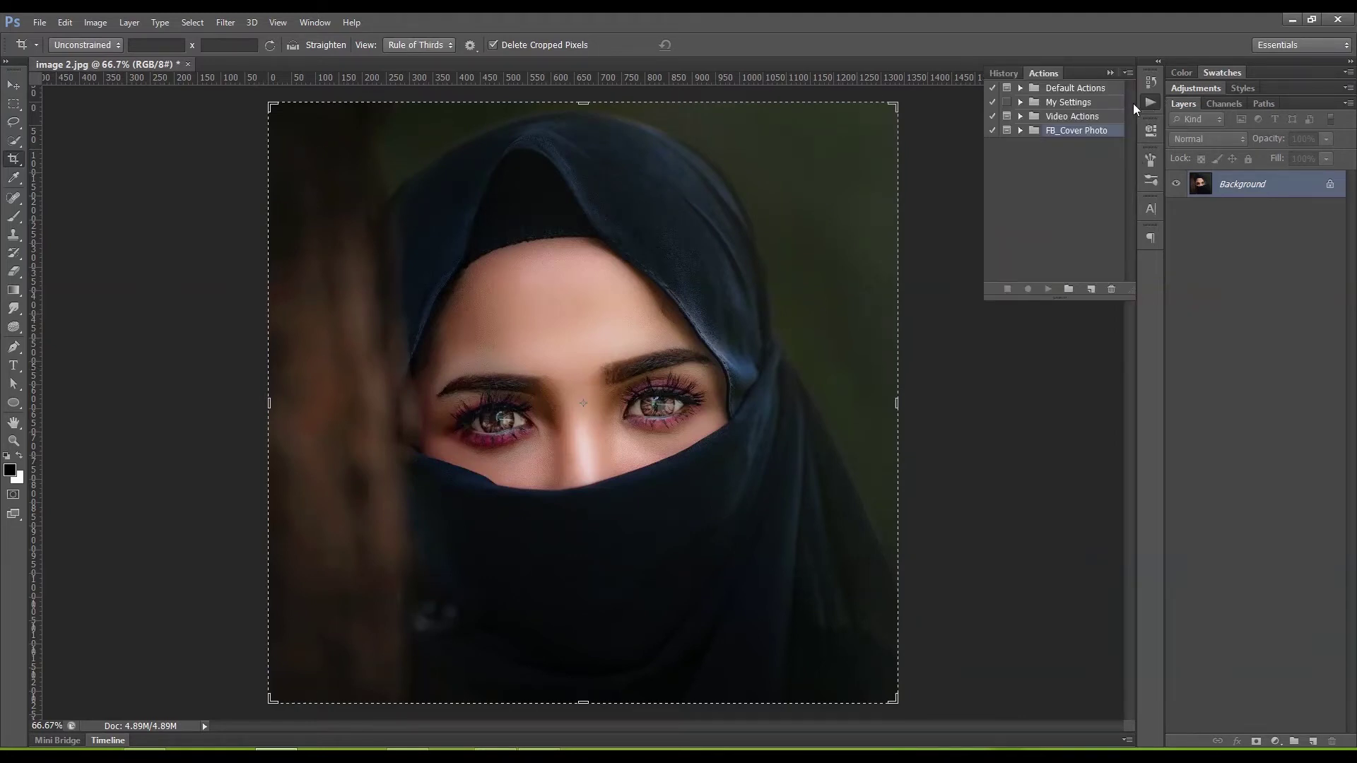
{"action": "left_click", "coordinate": [1020, 132]}
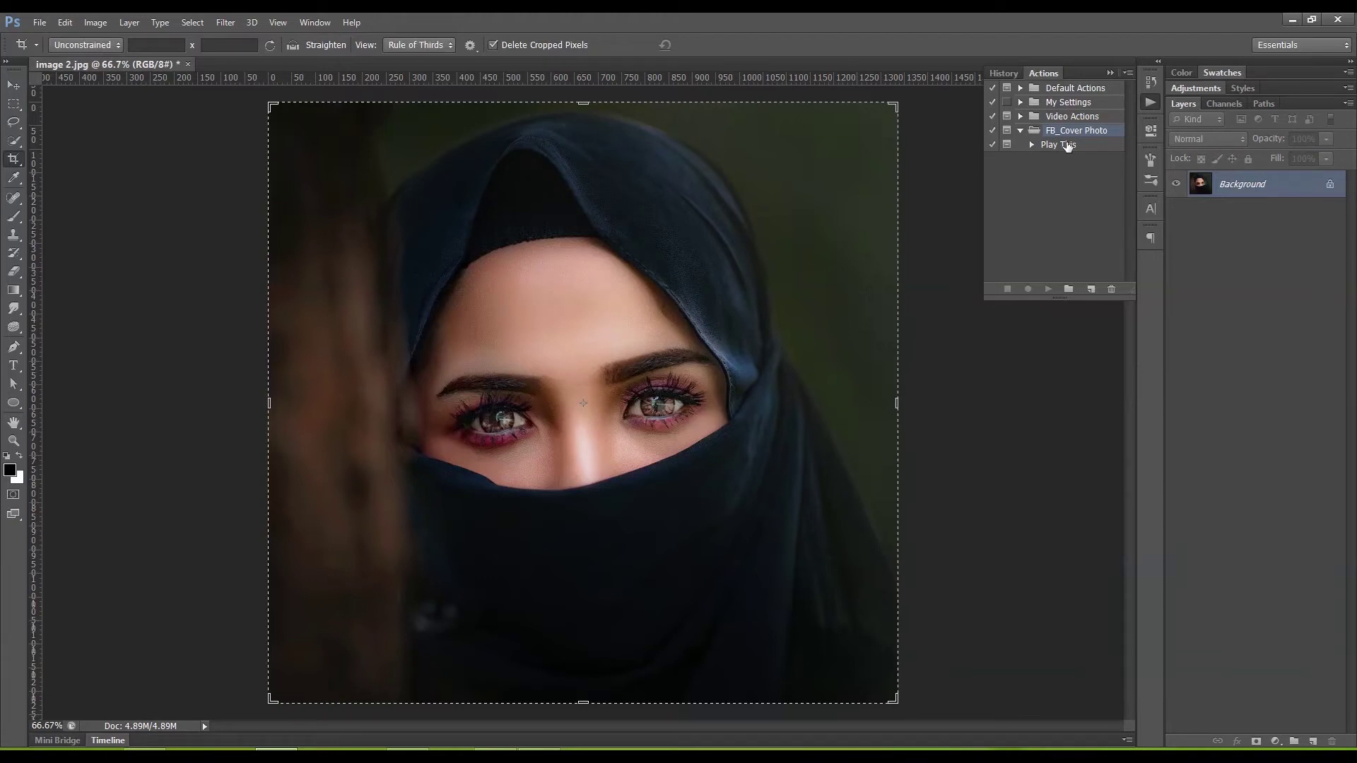
{"action": "left_click", "coordinate": [1068, 146]}
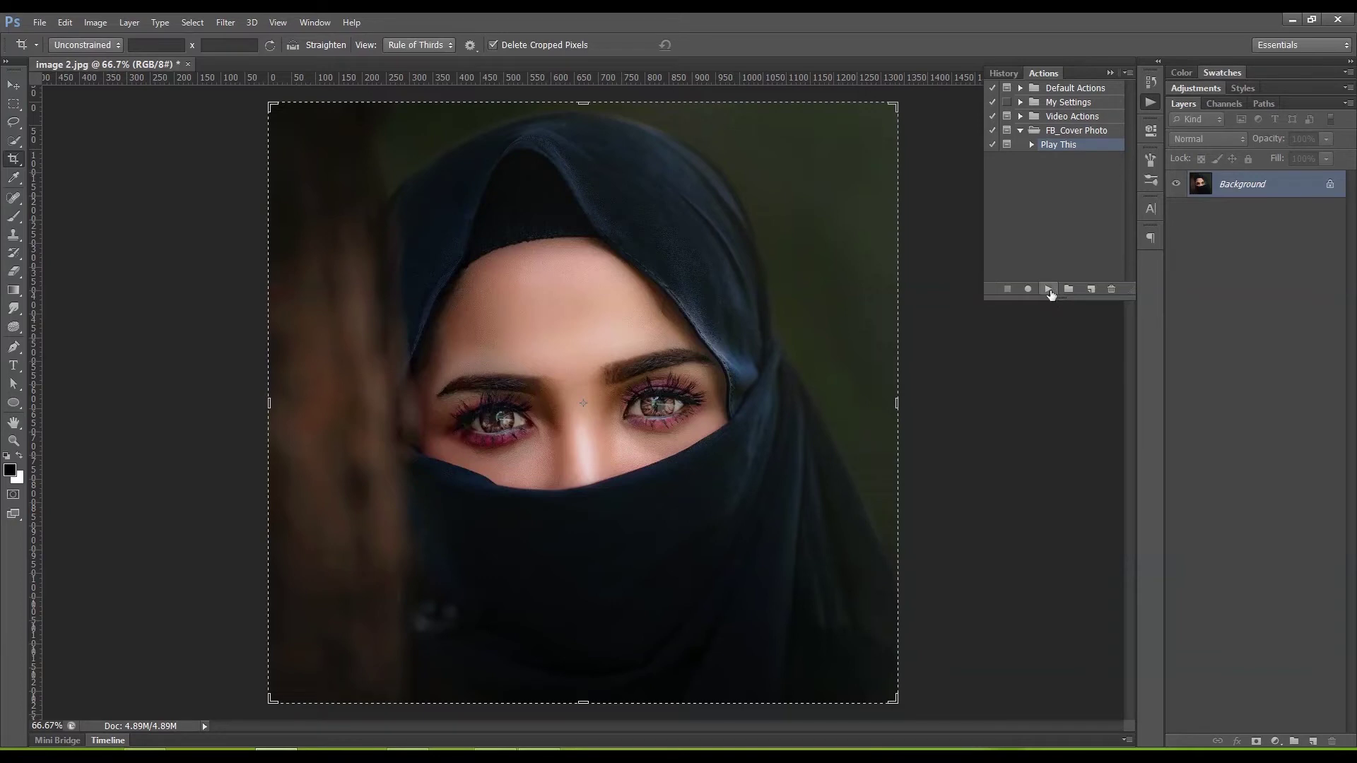
{"action": "left_click", "coordinate": [1050, 290]}
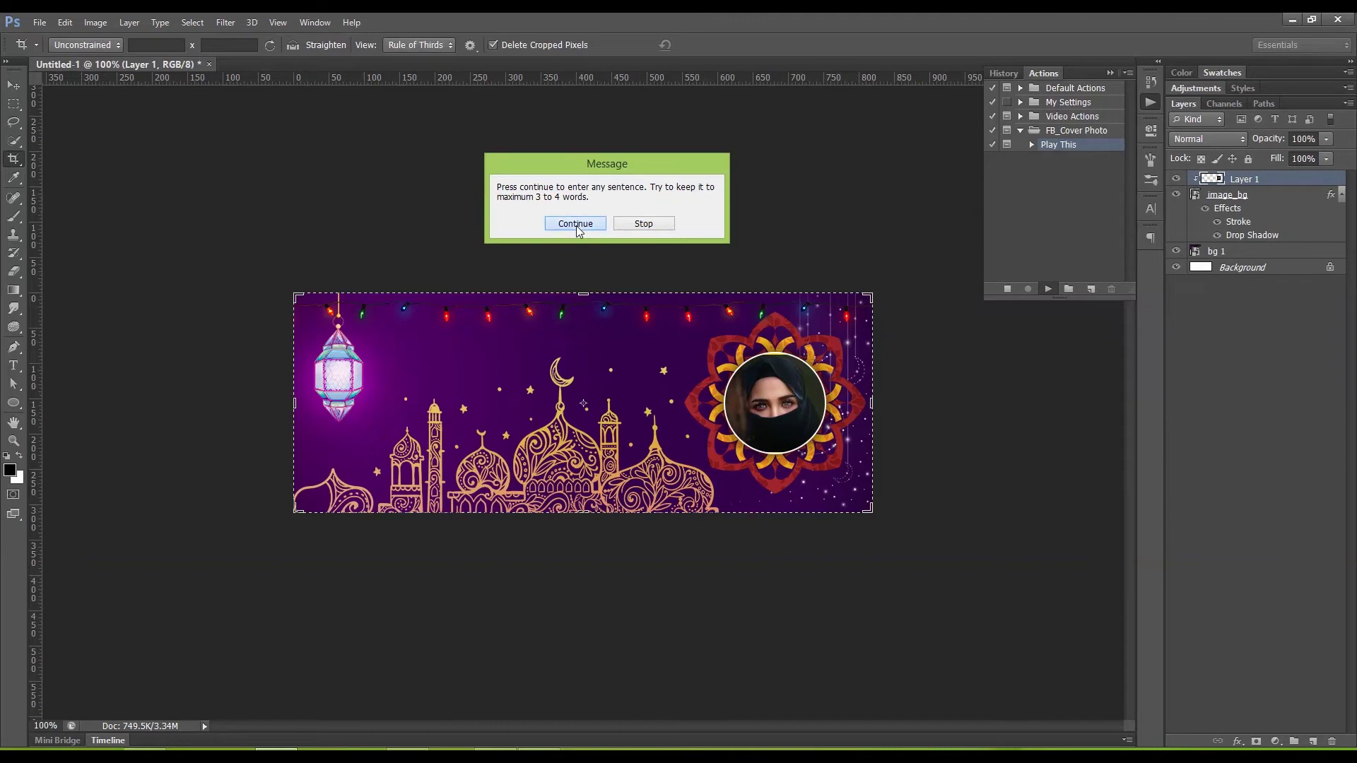
Step: Continue the action past the message and replace the placeholder text with SABKO RAMADAN KAREEM MUBARAK
{"action": "left_click", "coordinate": [576, 224]}
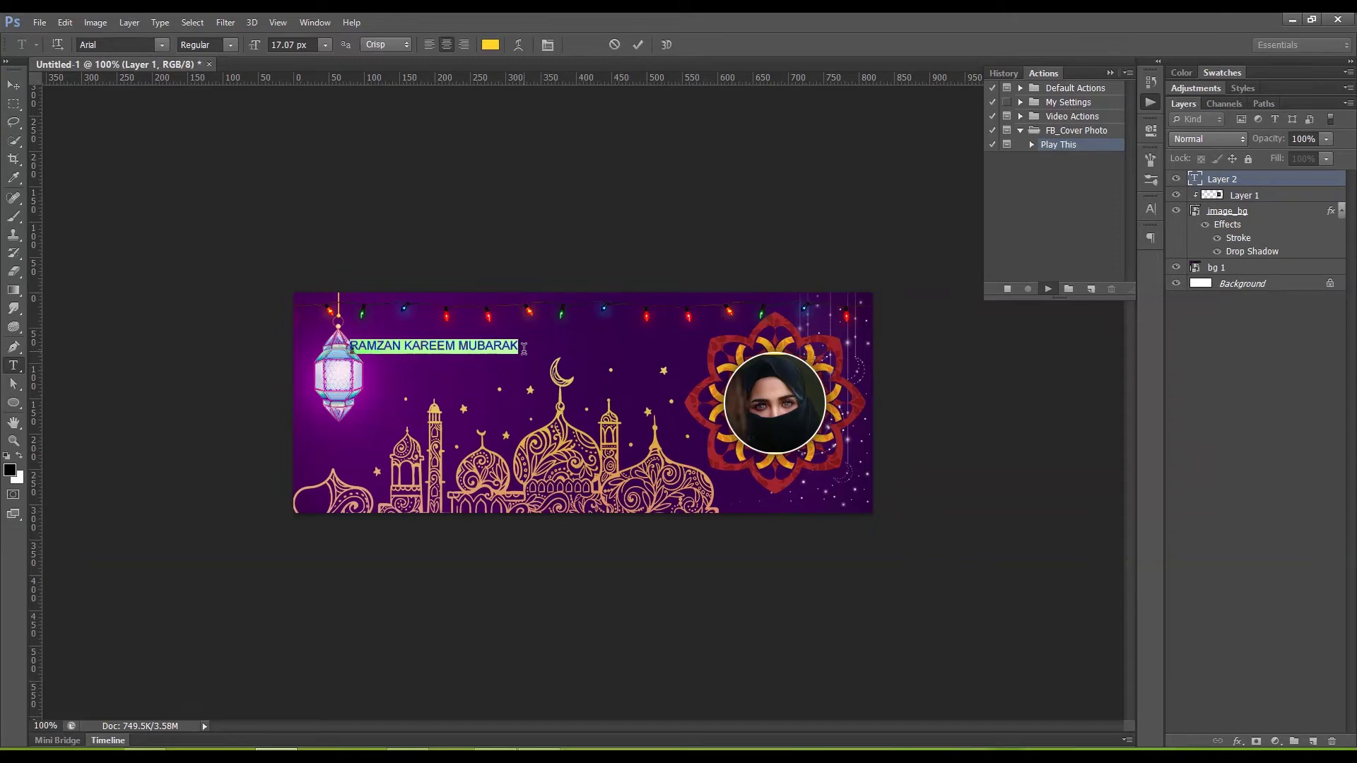
{"action": "type", "text": "SABK"}
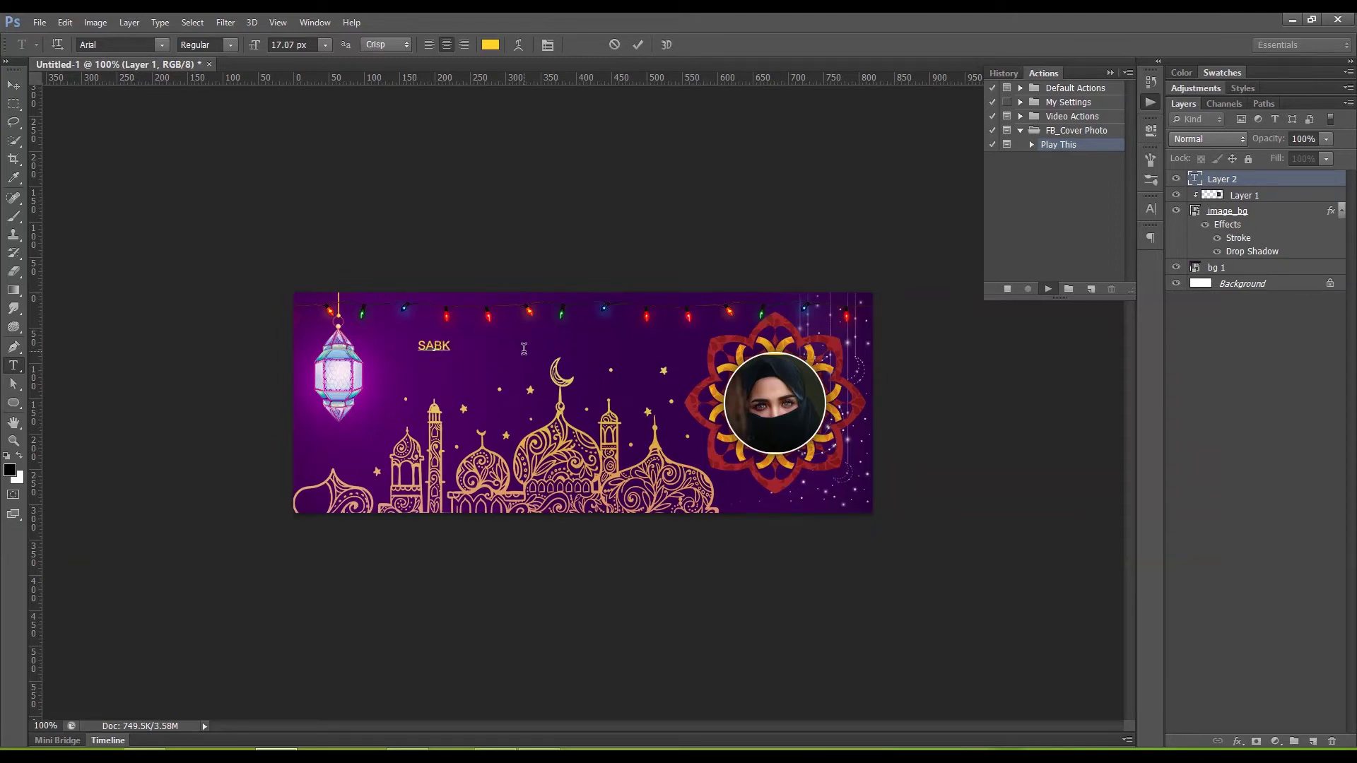
{"action": "type", "text": "O RAMADAN KAREEM MUBARAK"}
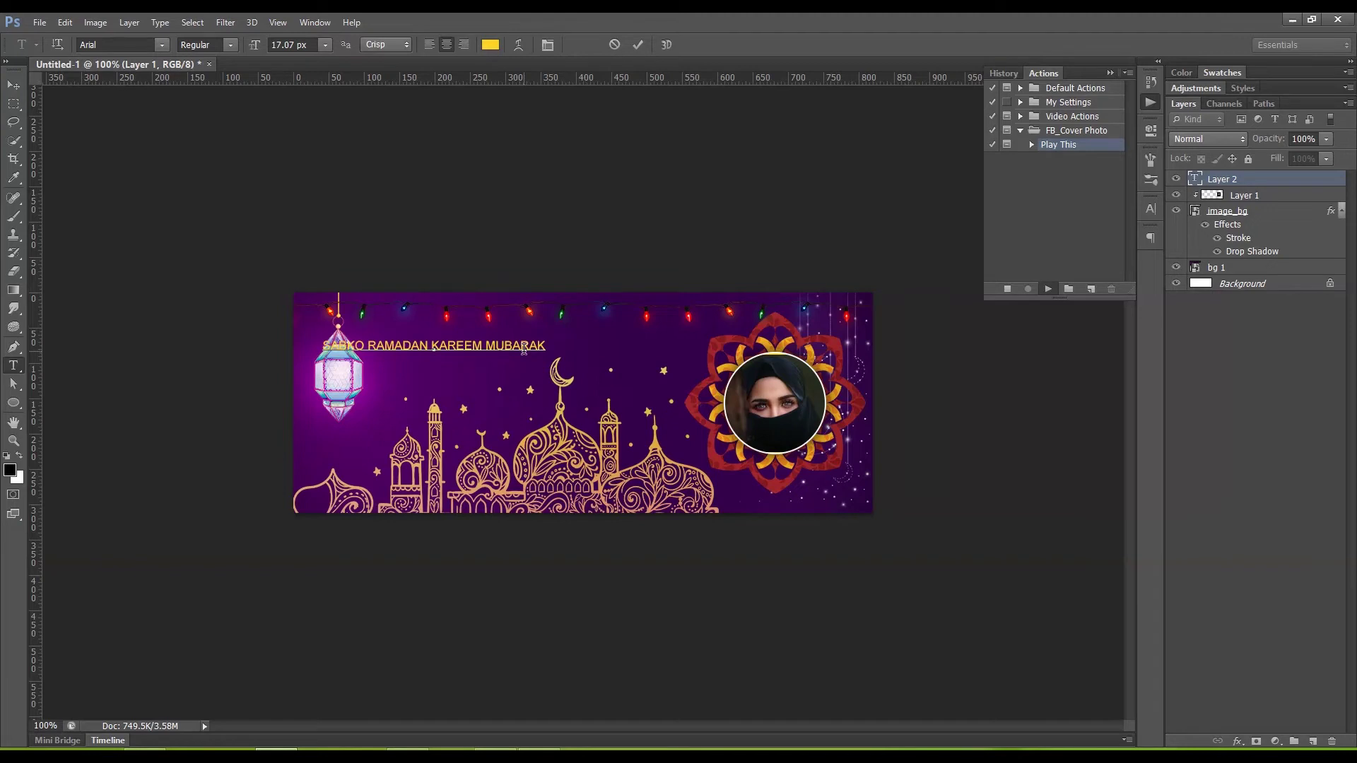
{"action": "left_click", "coordinate": [639, 46]}
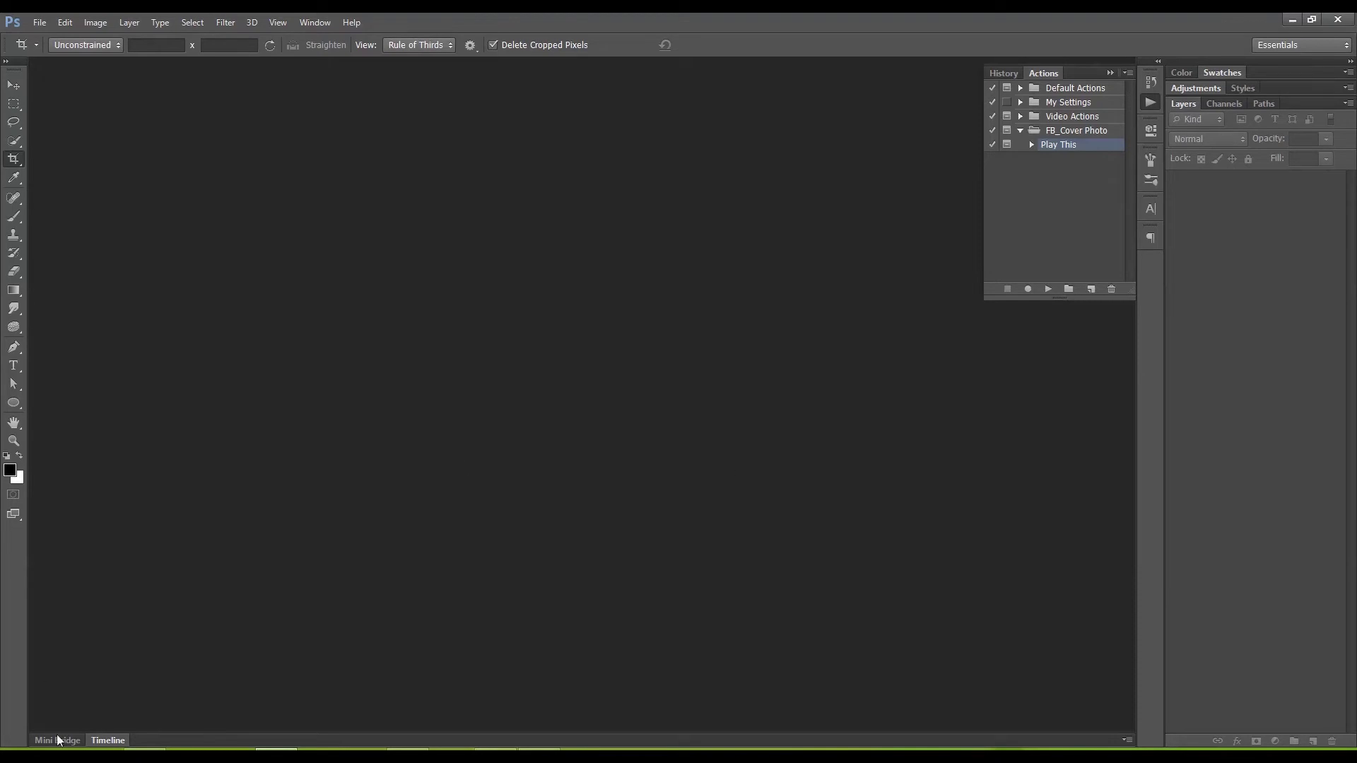
Step: Switch to File Explorer and open FB_Cover_Ready.jpg from the FB_Cover Photo folder to view the finished cover
{"action": "left_click", "coordinate": [145, 755]}
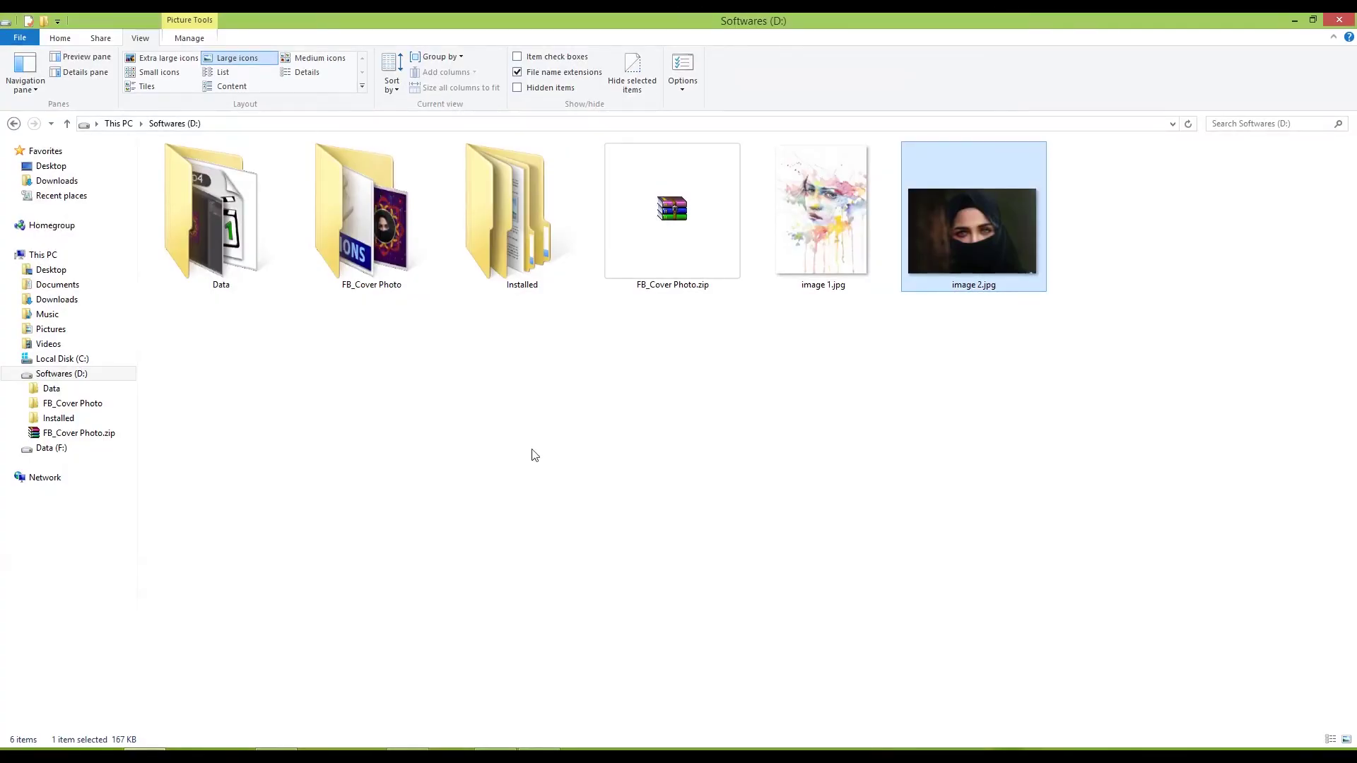
{"action": "double_click", "coordinate": [370, 236]}
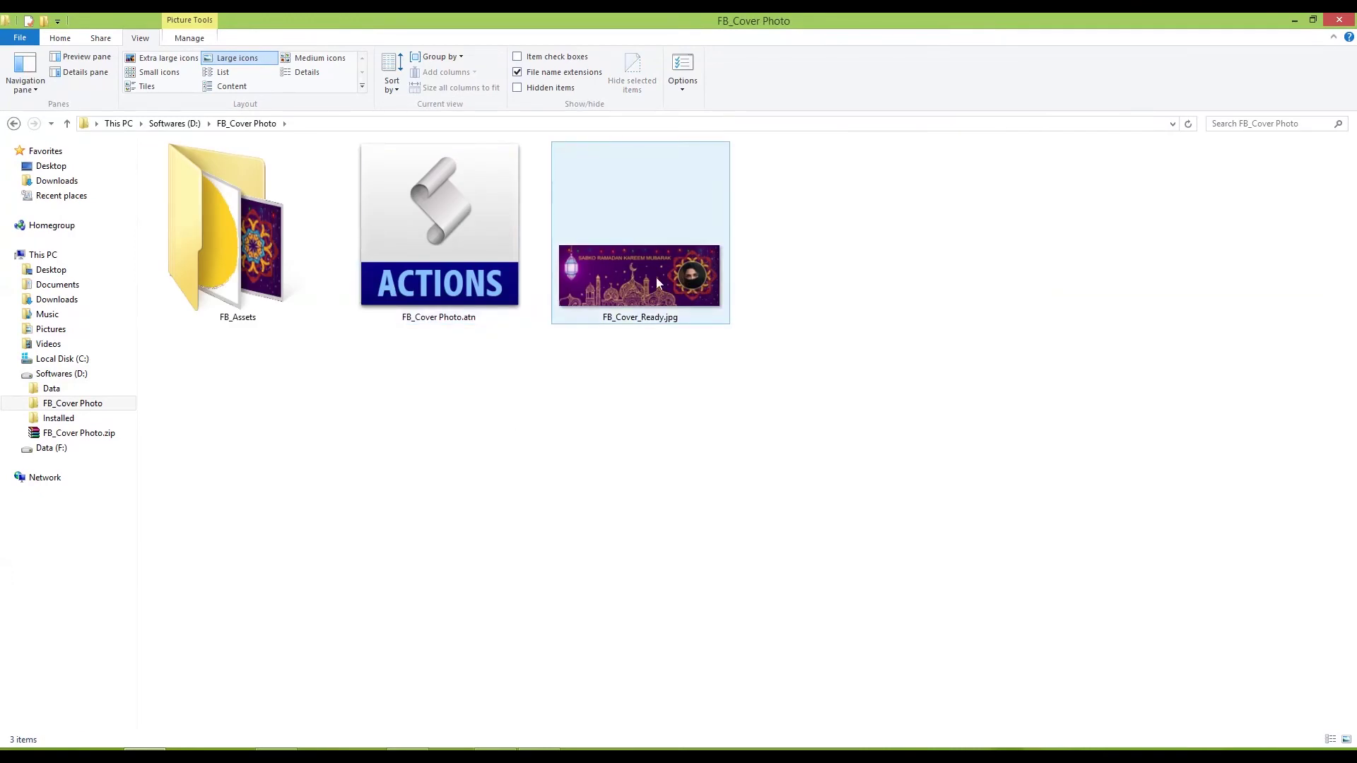
{"action": "left_click", "coordinate": [657, 279]}
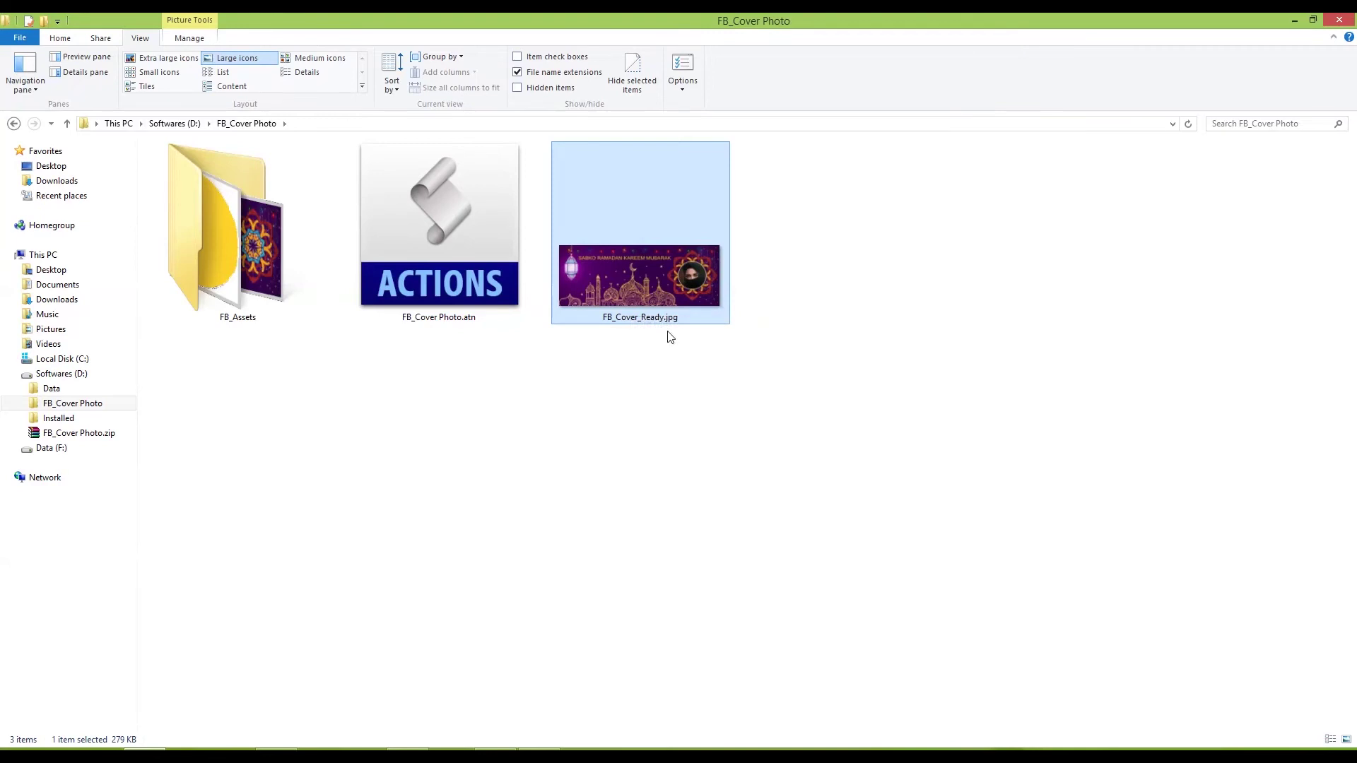
{"action": "double_click", "coordinate": [629, 263]}
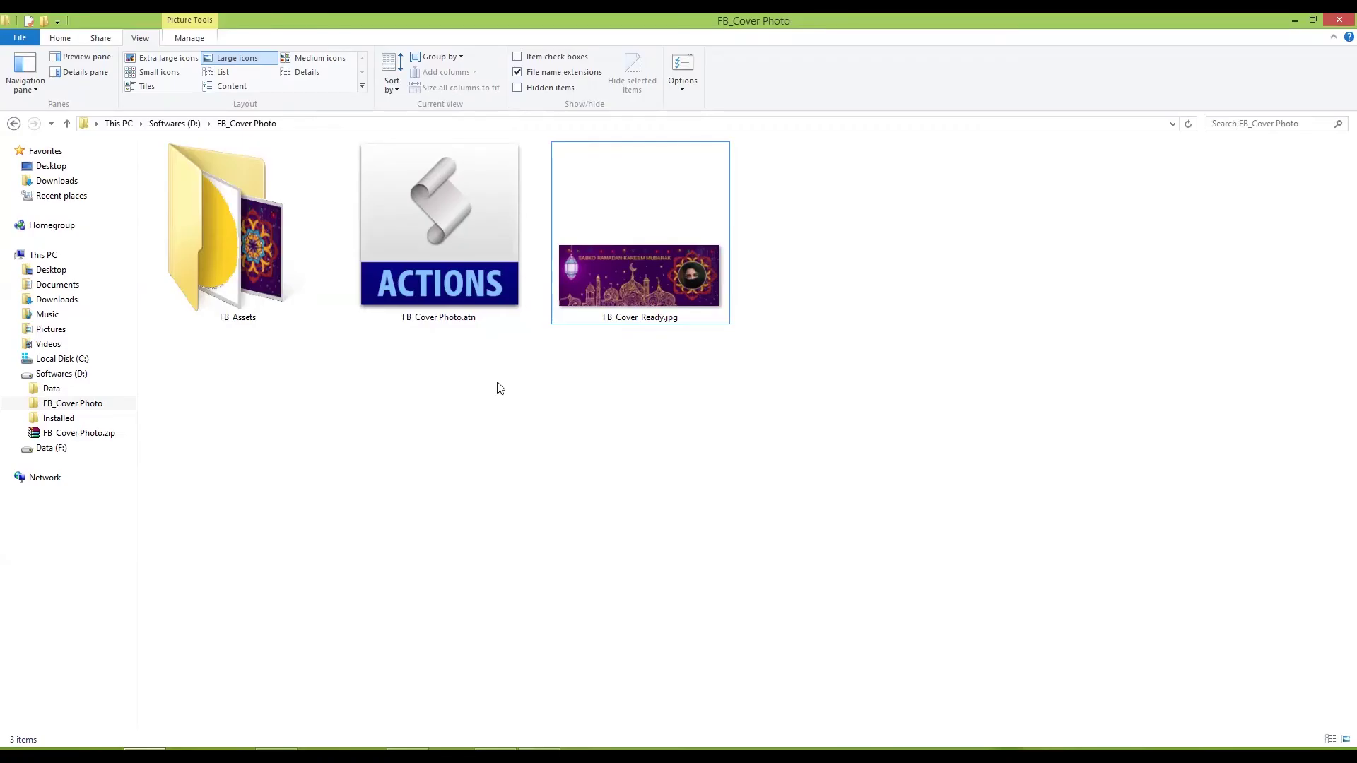
Step: Put FB_Cover_Ready.jpg from the FB_Cover Photo folder into the root of drive D
{"action": "left_click", "coordinate": [645, 289]}
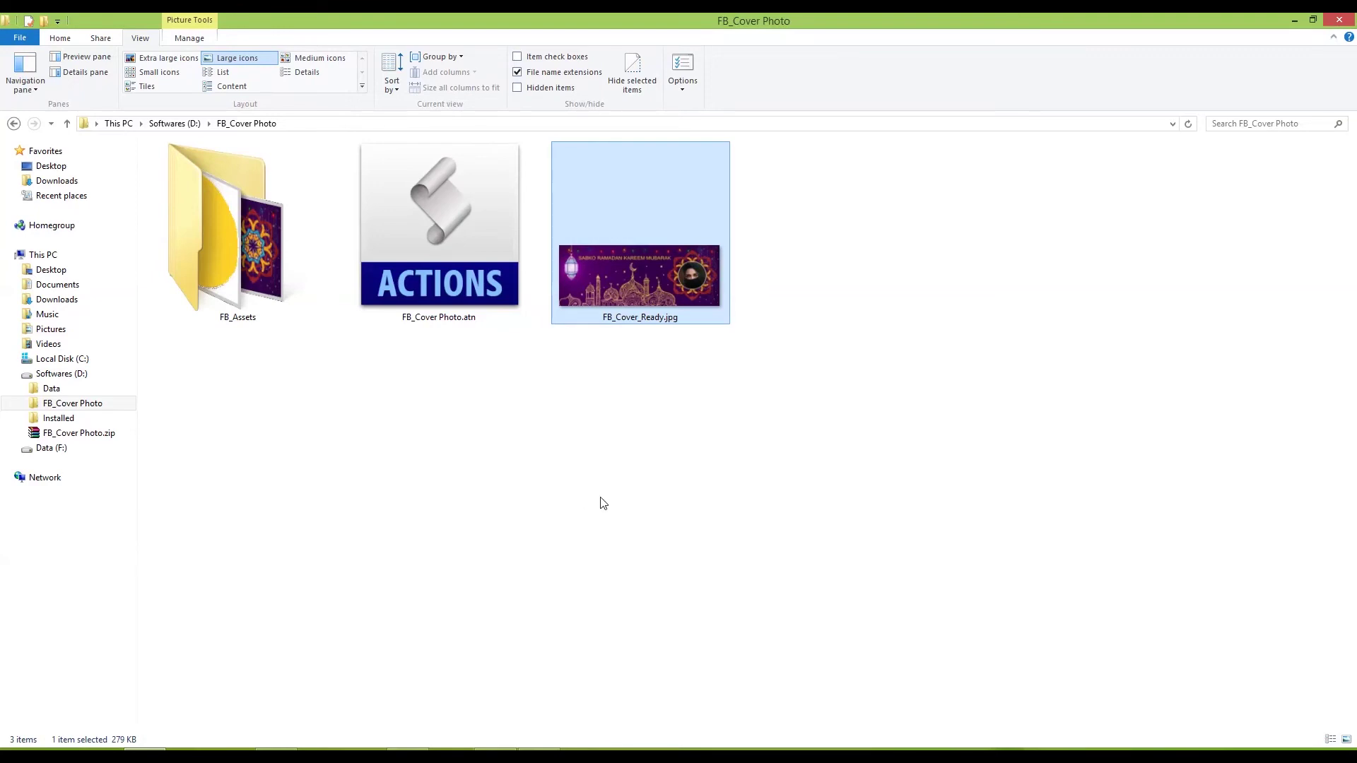
{"action": "left_click", "coordinate": [655, 325], "text": "ctrl"}
{"action": "left_click", "coordinate": [655, 325]}
{"action": "left_click", "coordinate": [159, 123]}
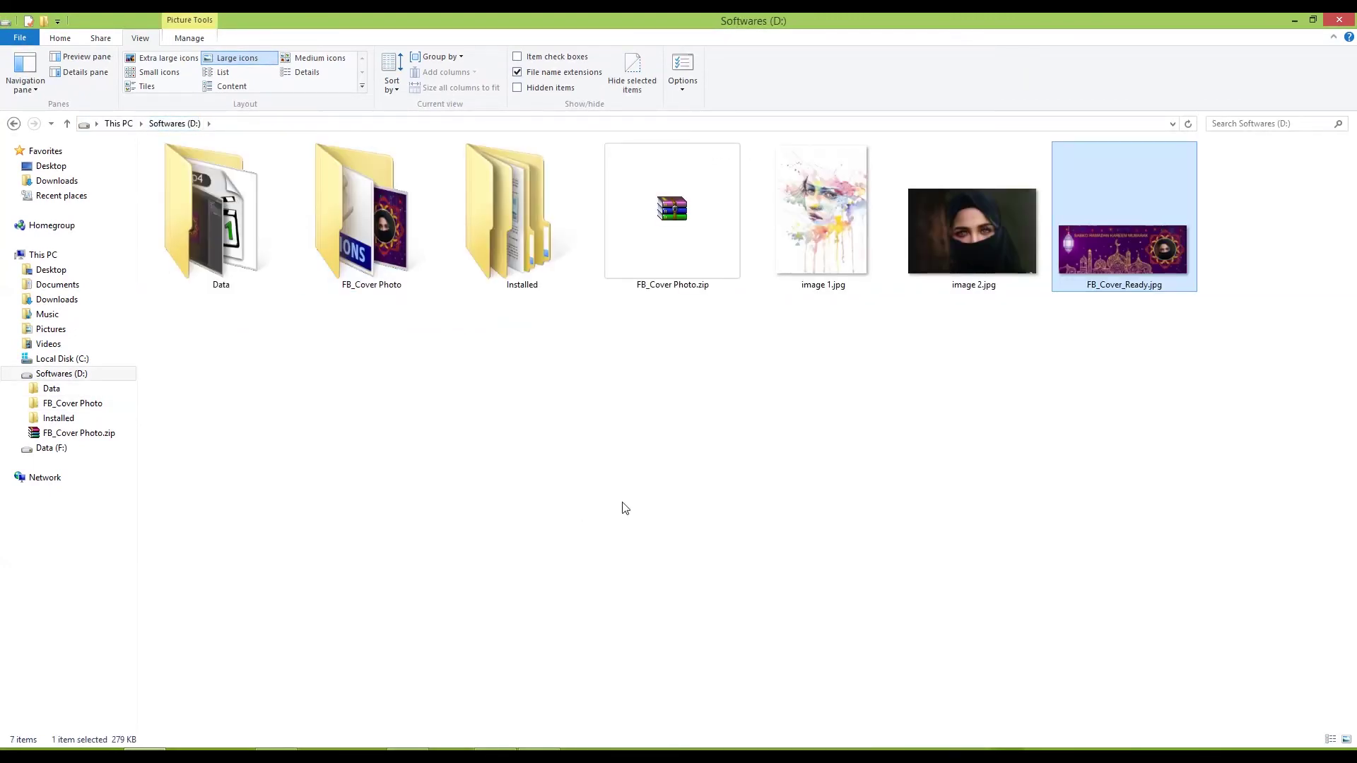
Step: Open image 1.jpg from drive D in Photoshop
{"action": "left_click", "coordinate": [853, 399]}
{"action": "left_click", "coordinate": [832, 218]}
{"action": "left_click_drag", "start_coordinate": [836, 228], "coordinate": [611, 361]}
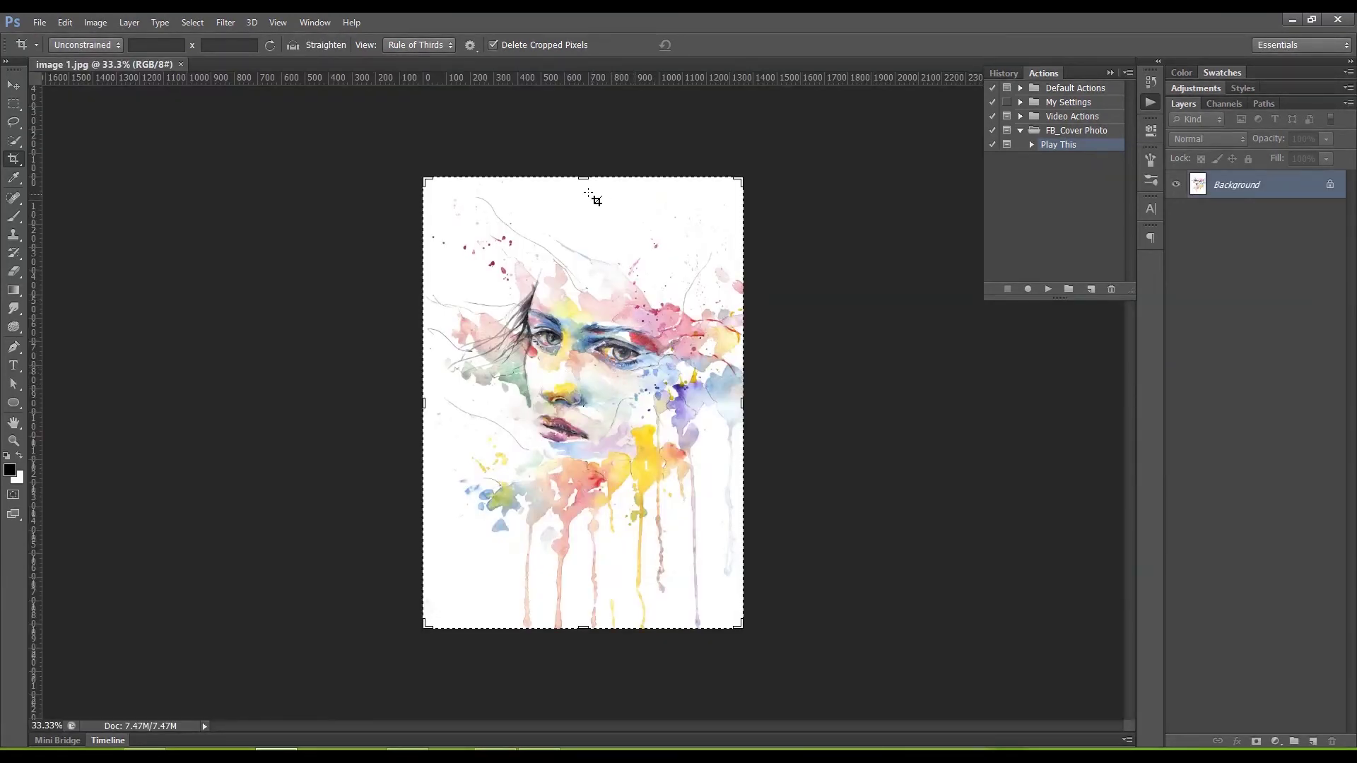
Step: Crop the upper and lower parts of the watercolour portrait to a nearly square frame around the face
{"action": "left_click_drag", "start_coordinate": [583, 178], "coordinate": [583, 204]}
{"action": "left_click_drag", "start_coordinate": [586, 602], "coordinate": [585, 558]}
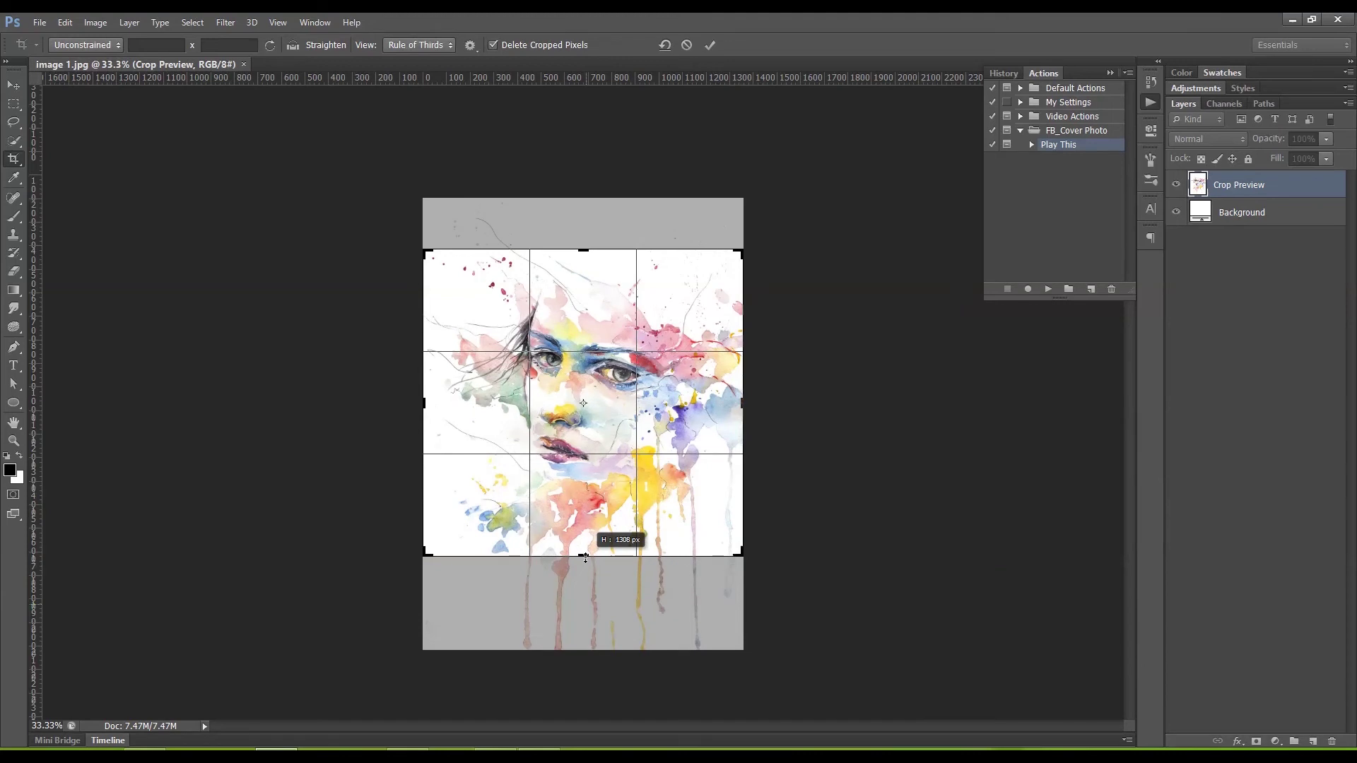
{"action": "left_click_drag", "start_coordinate": [585, 558], "coordinate": [587, 559]}
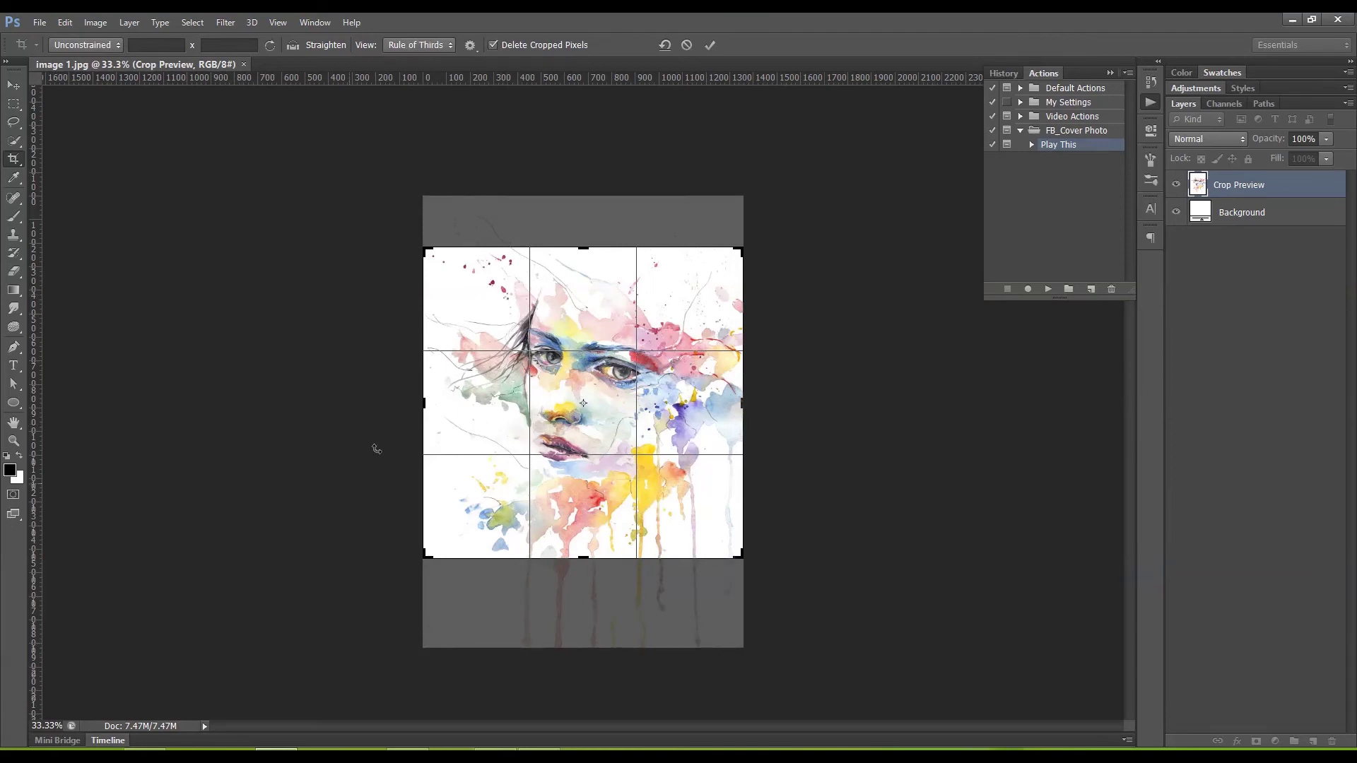
{"action": "left_click", "coordinate": [709, 47]}
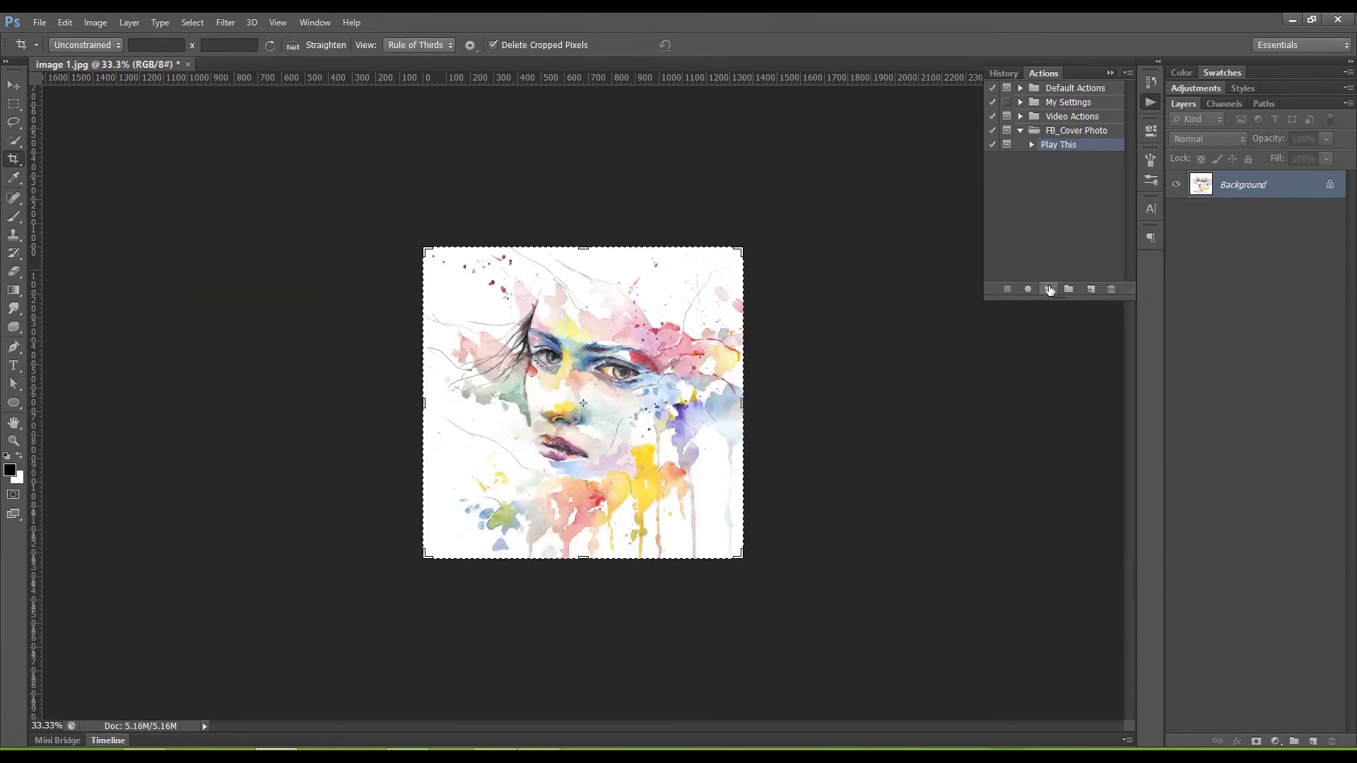
Step: Run the Play This action on the cropped watercolour portrait and continue past its text-entry message
{"action": "left_click", "coordinate": [1049, 290]}
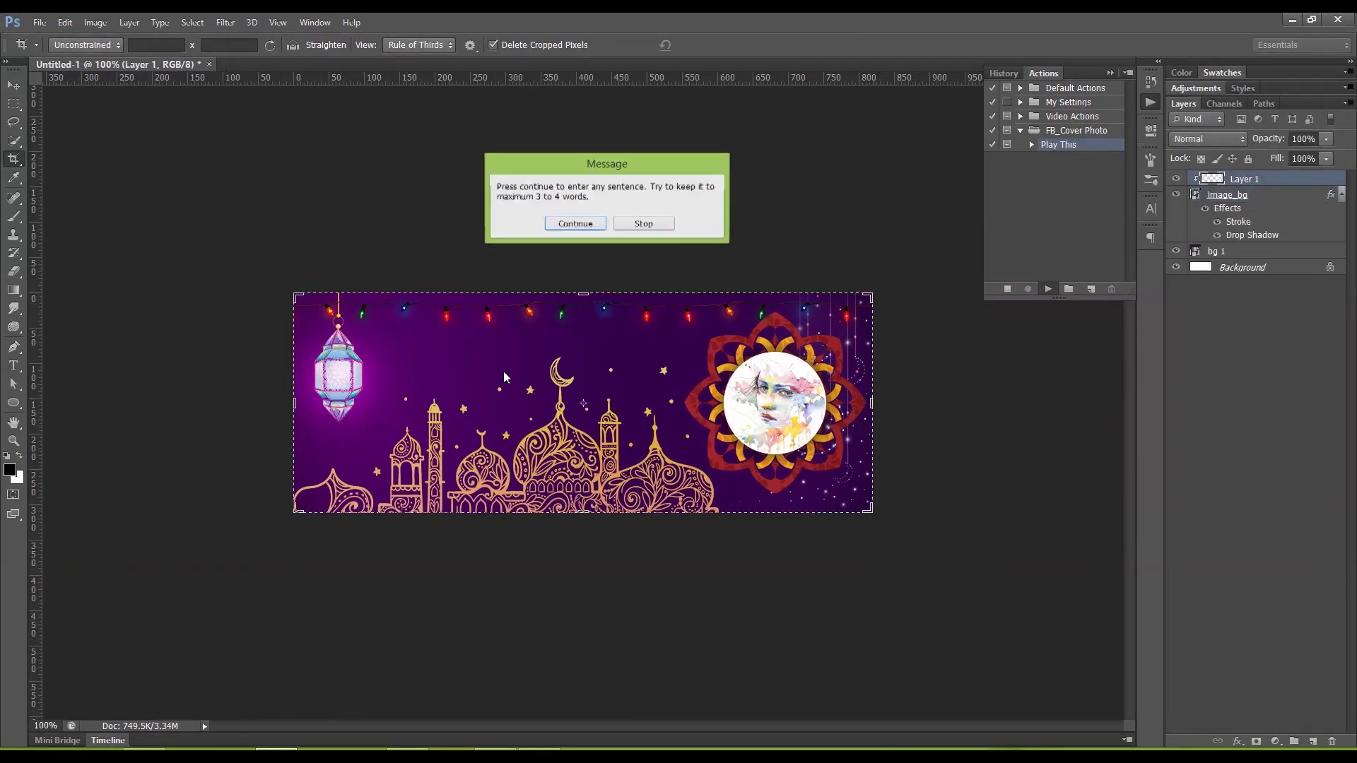
{"action": "left_click", "coordinate": [576, 225]}
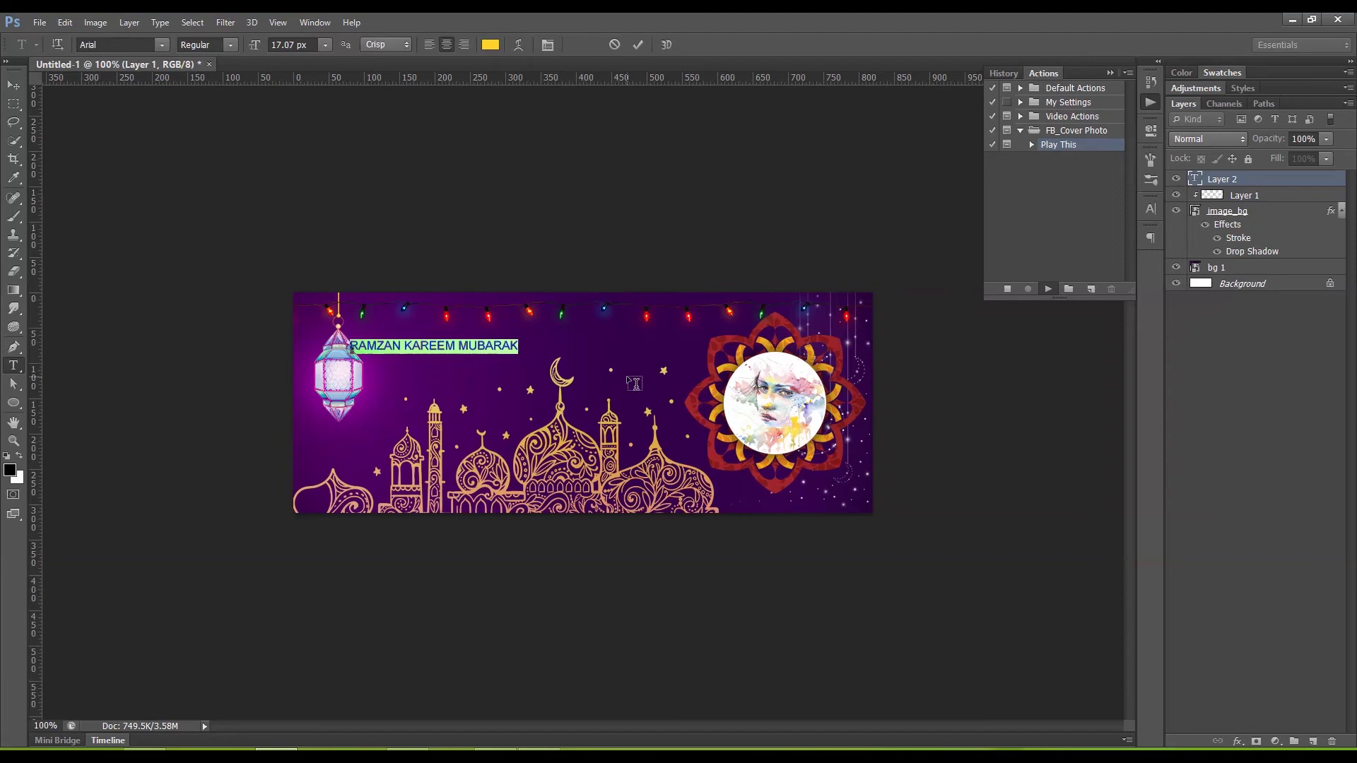
{"action": "type", "text": "KAMAL KAR DIA BHA"}
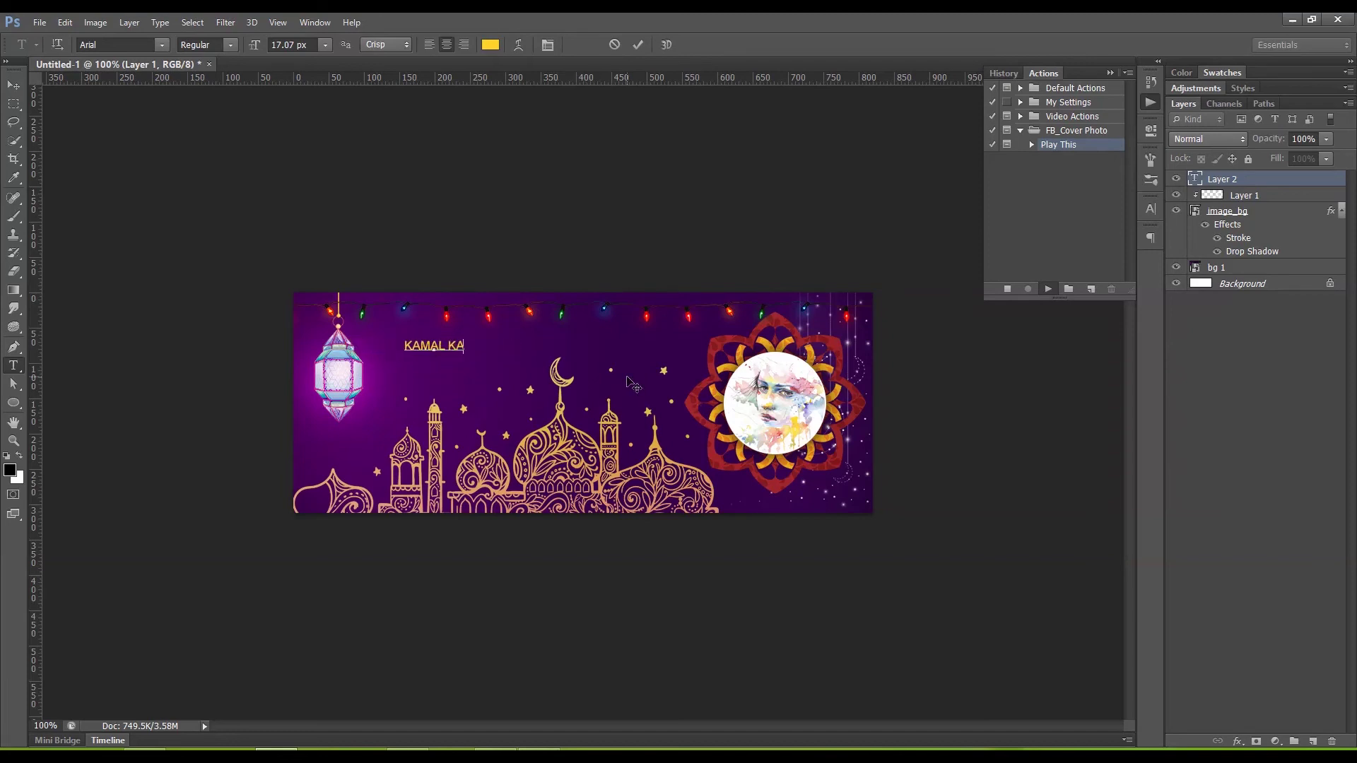
{"action": "key", "text": "BackSpace"}
{"action": "key", "text": "BackSpace"}
{"action": "key", "text": "BackSpace"}
Step: Replace the whole cover text with EID MUBARAK SABKO and commit it so the action finishes
{"action": "key", "text": "ctrl+a"}
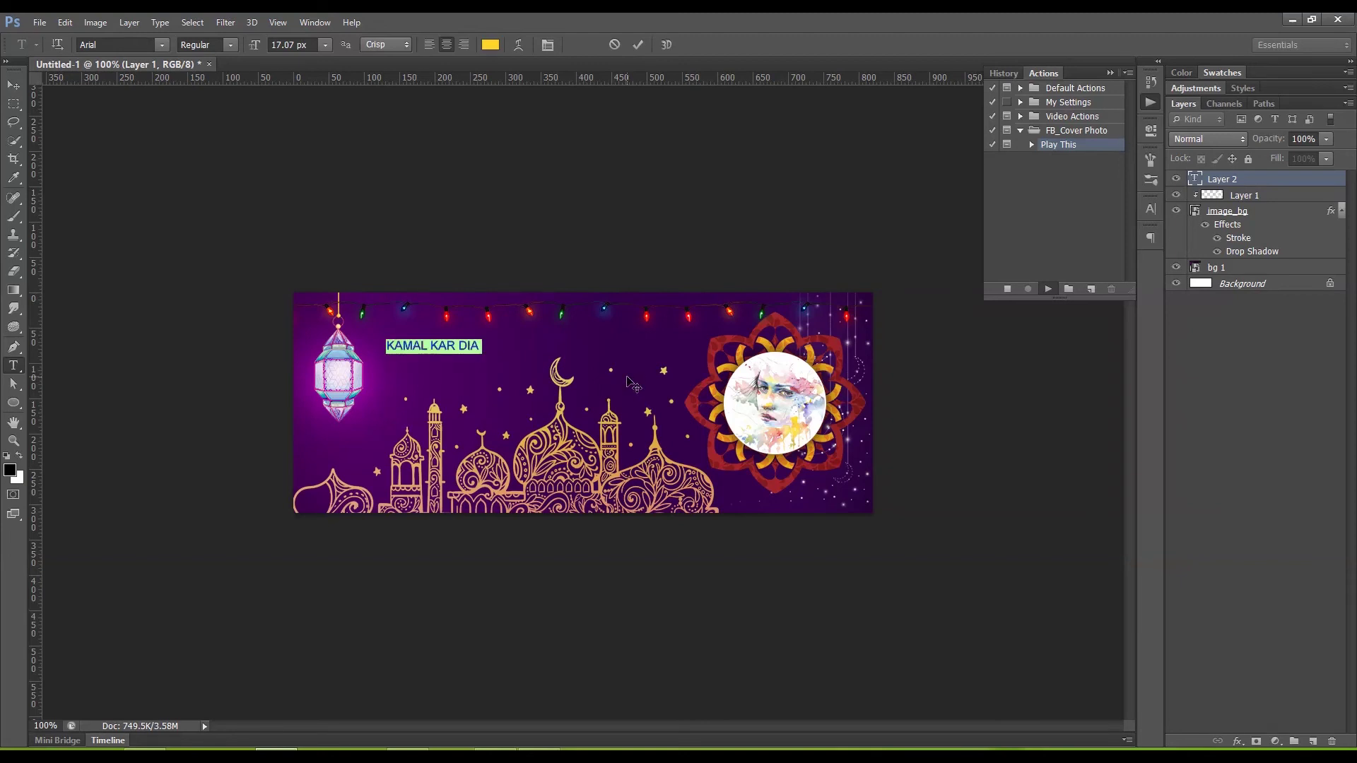
{"action": "type", "text": "EID.MUBARAK SABKO"}
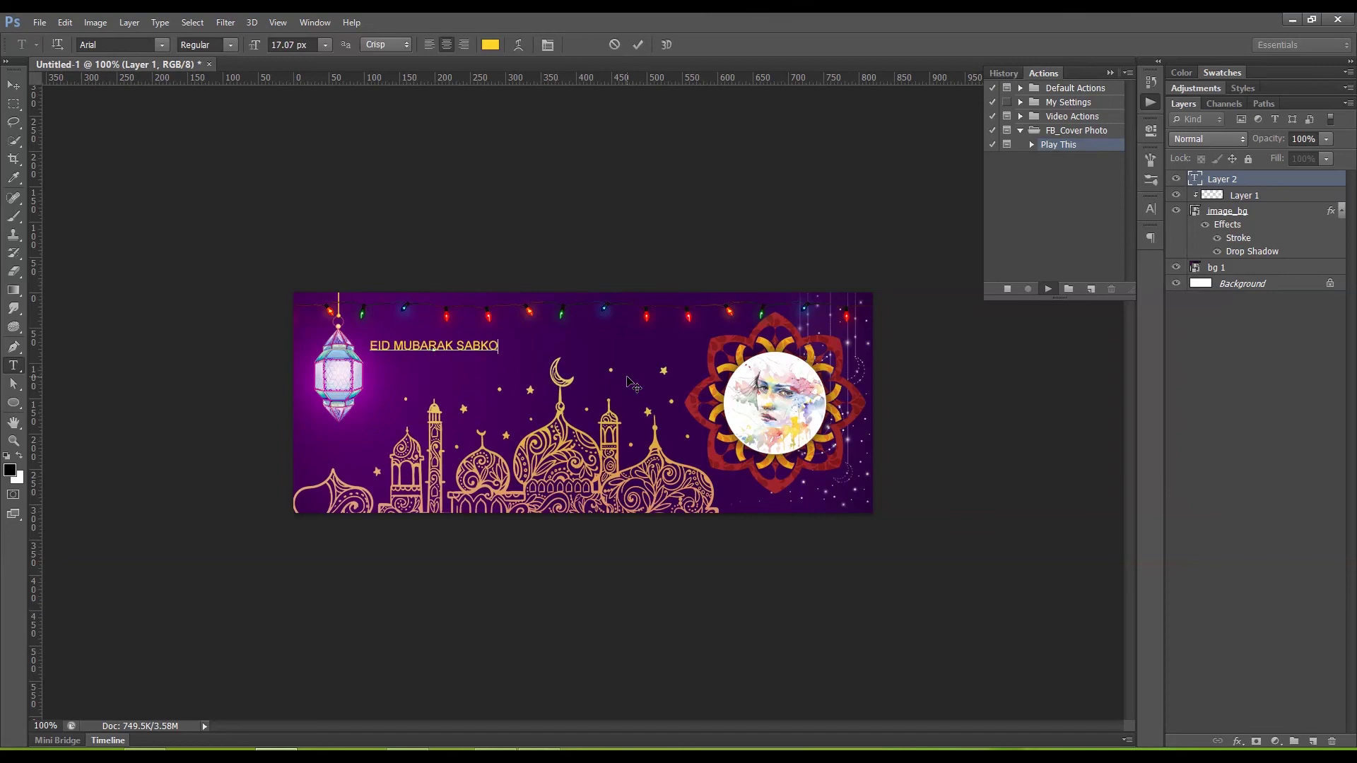
{"action": "left_click", "coordinate": [638, 45]}
{"action": "key", "text": "c"}
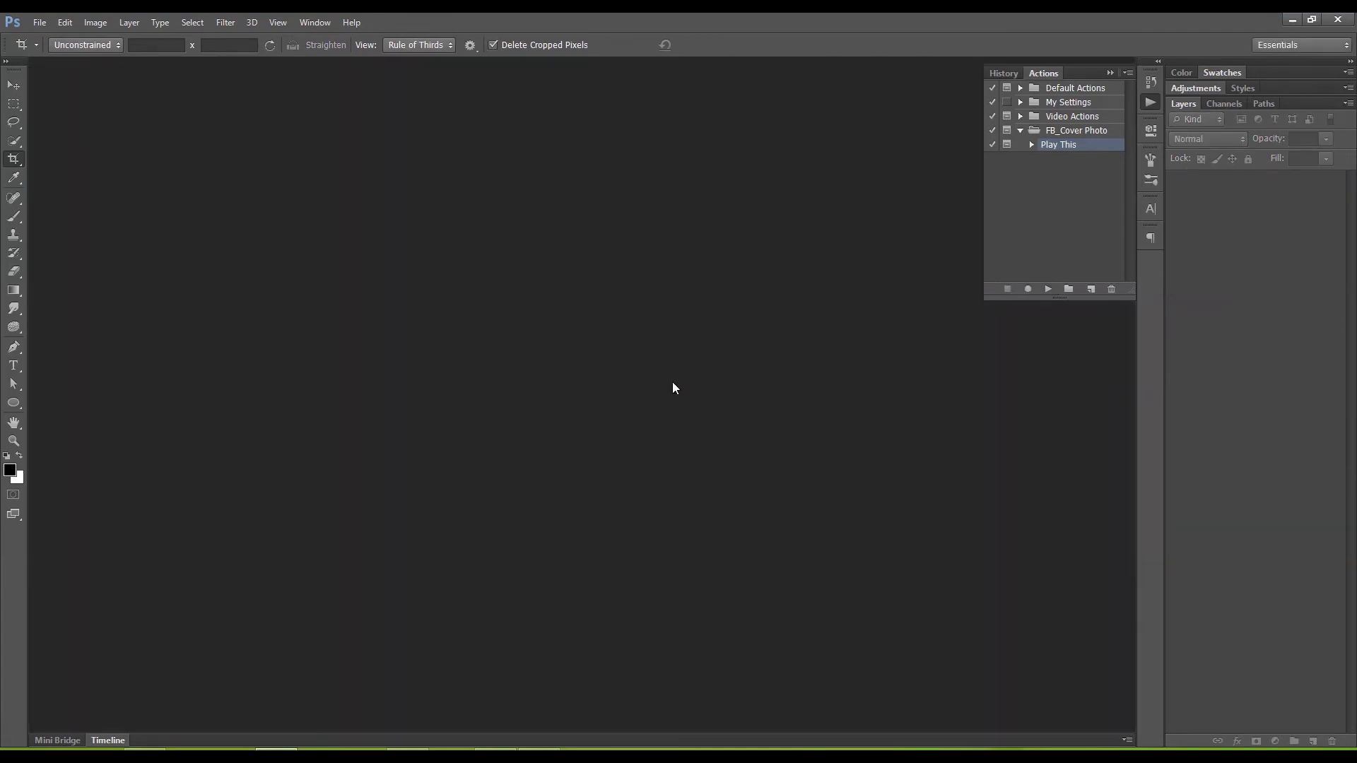
Step: Switch to File Explorer, view the new FB_Cover_Ready.jpg from the FB_Cover Photo folder, and close the viewer
{"action": "key", "text": "alt+Tab"}
{"action": "left_click", "coordinate": [379, 252]}
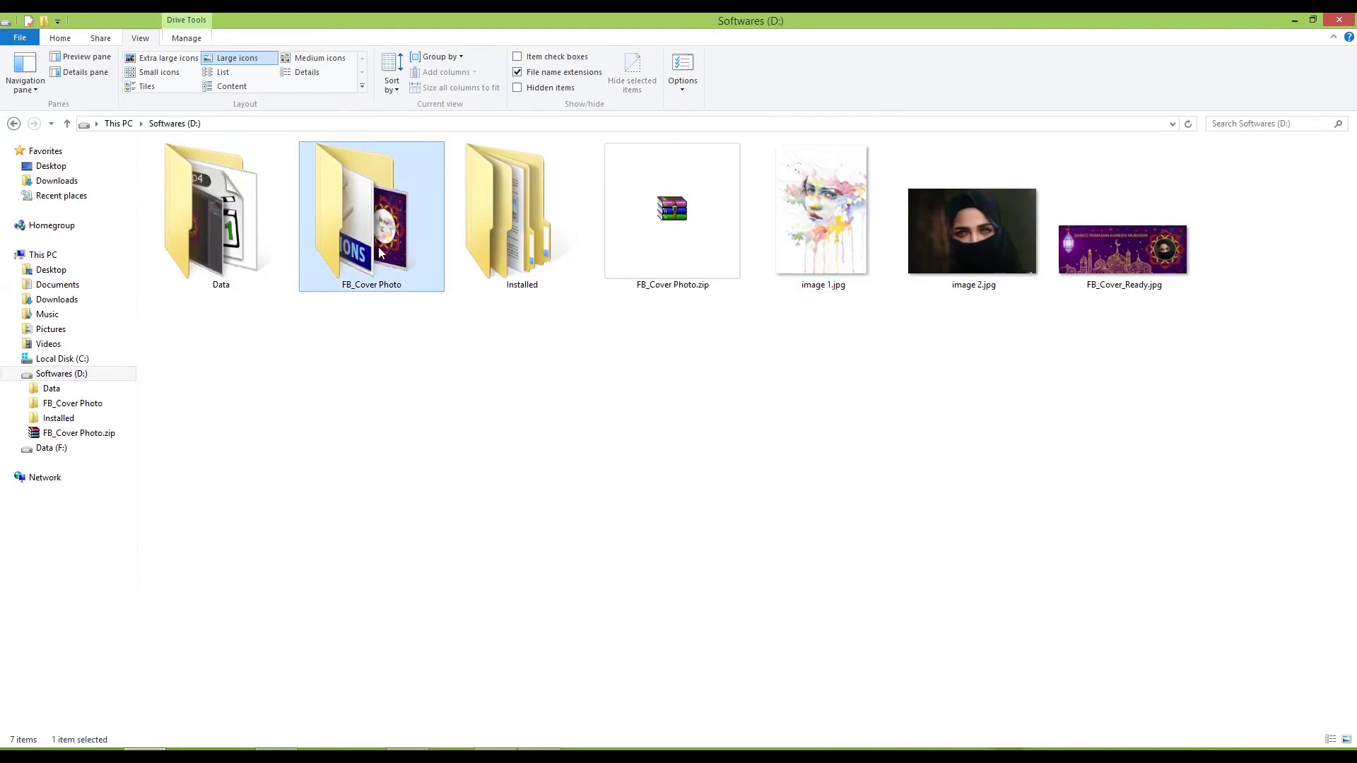
{"action": "double_click", "coordinate": [380, 253]}
{"action": "left_click", "coordinate": [642, 266]}
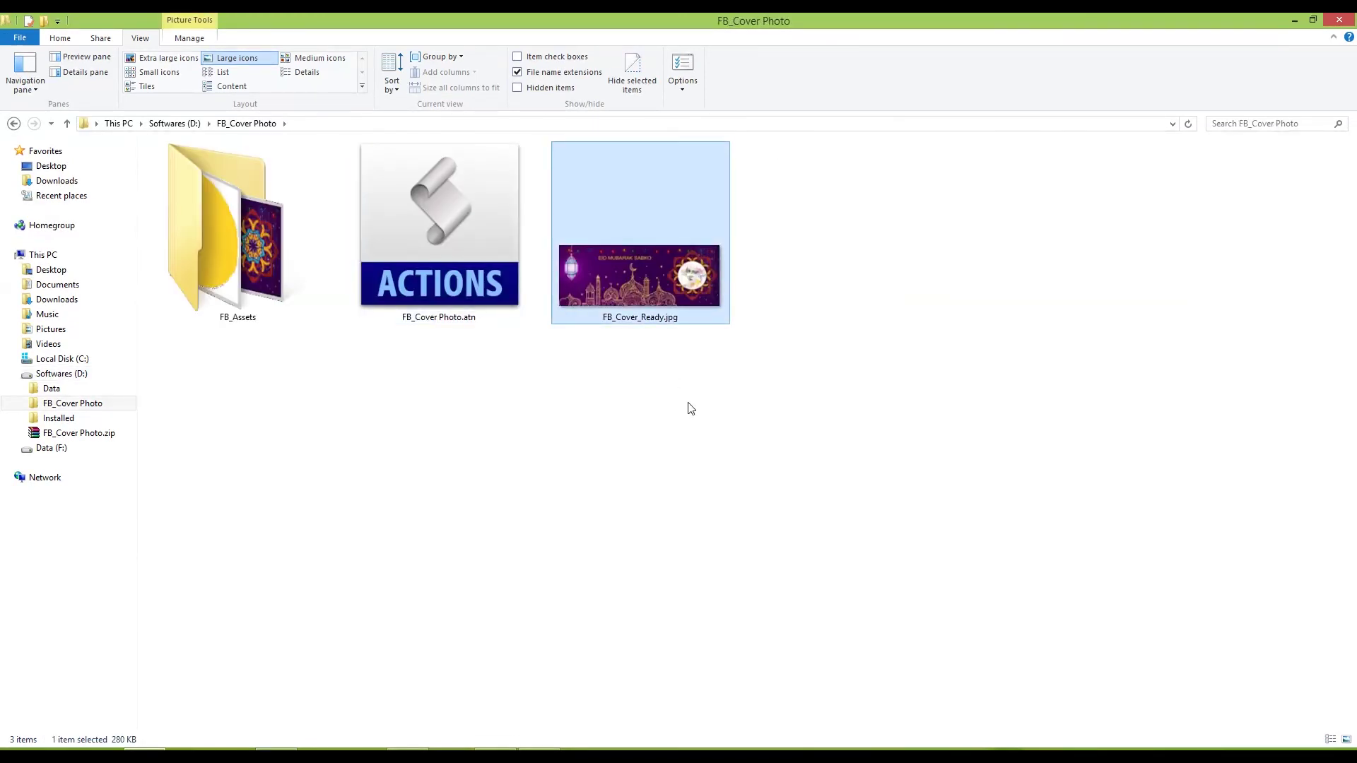
{"action": "double_click", "coordinate": [647, 286]}
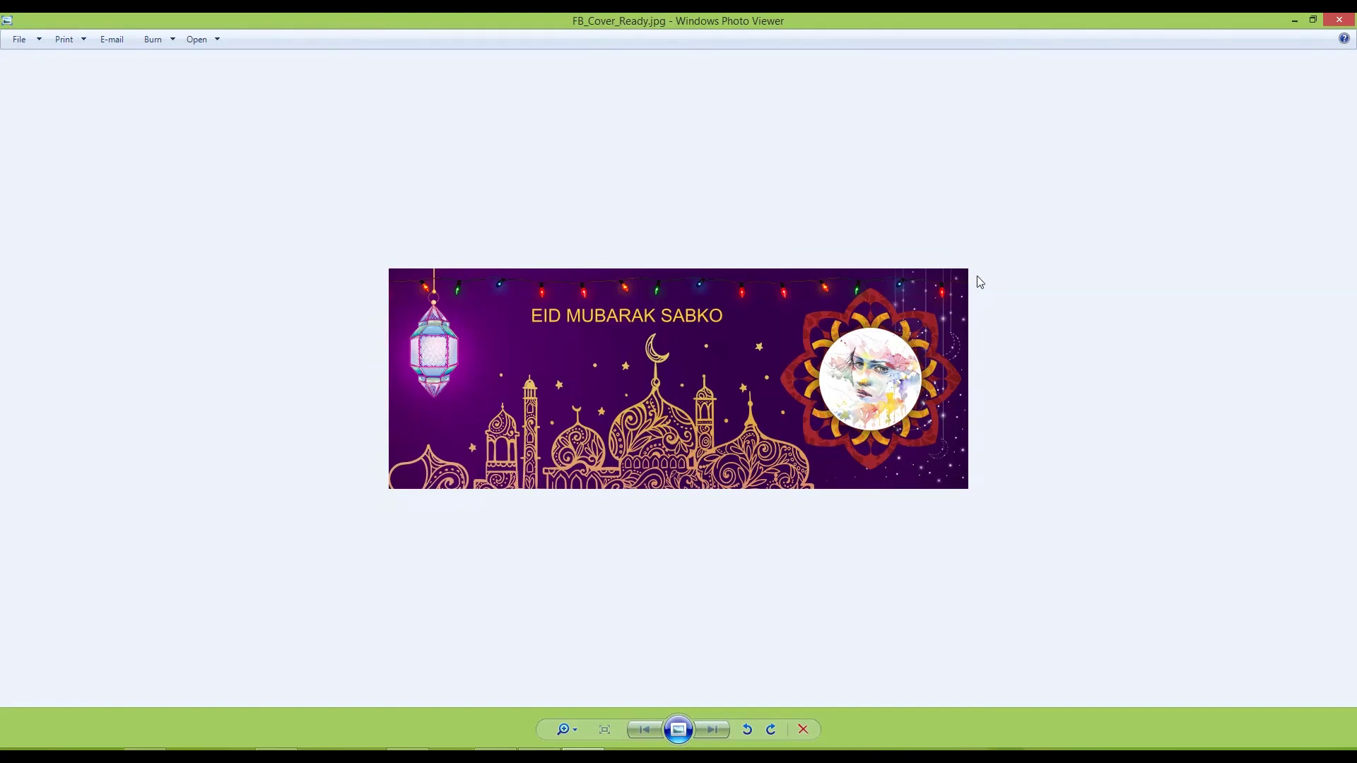
{"action": "left_click", "coordinate": [1339, 20]}
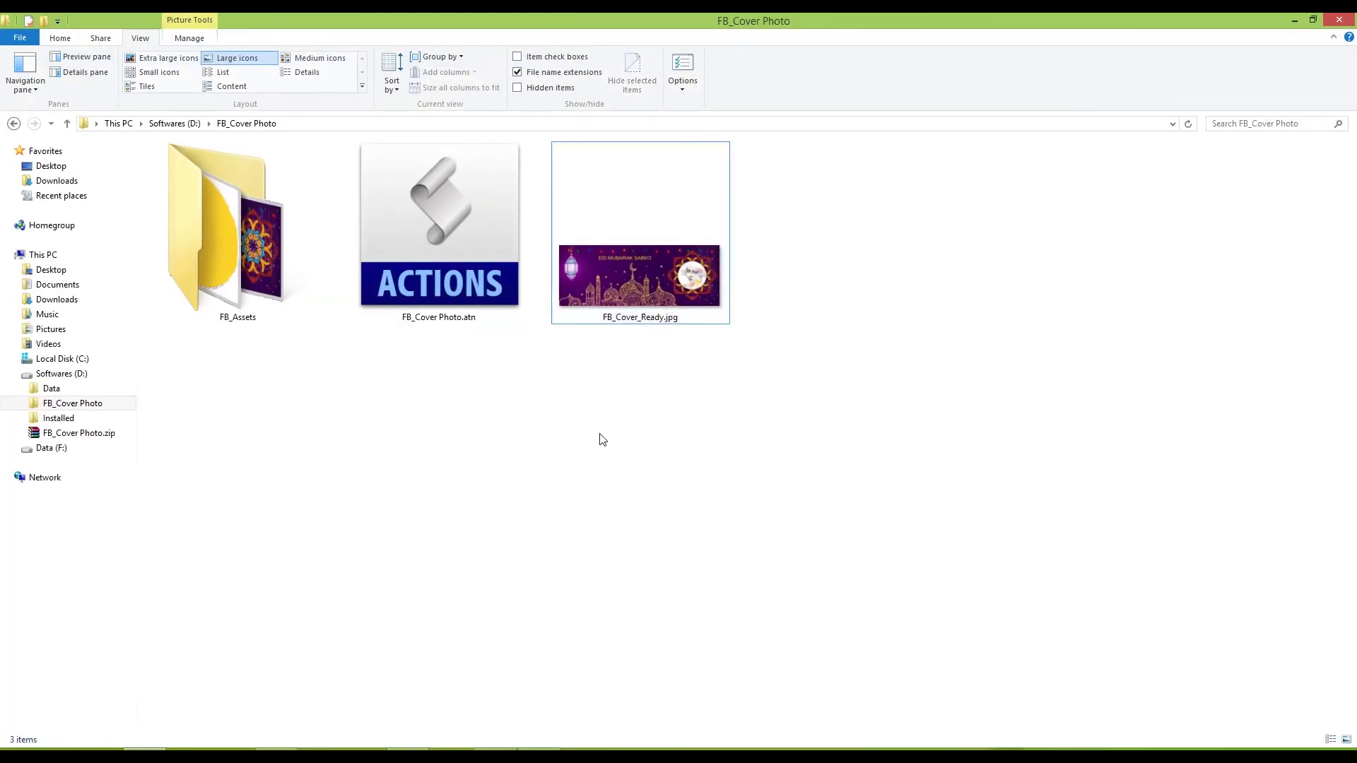